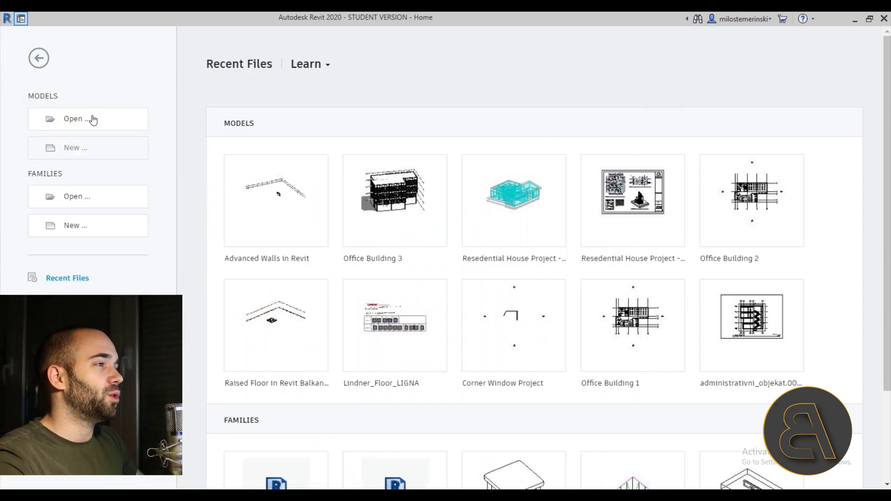
Create a new project from the Architectural Template
left_click(73, 150)
left_click(277, 174)
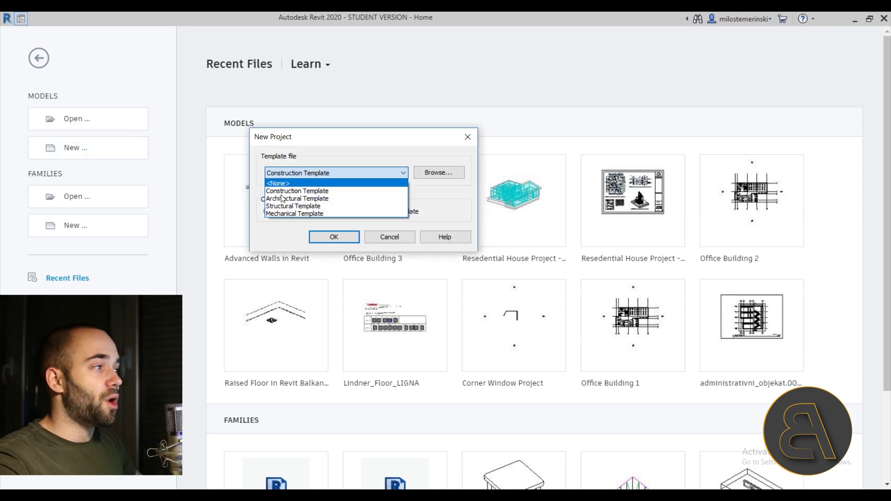
left_click(275, 200)
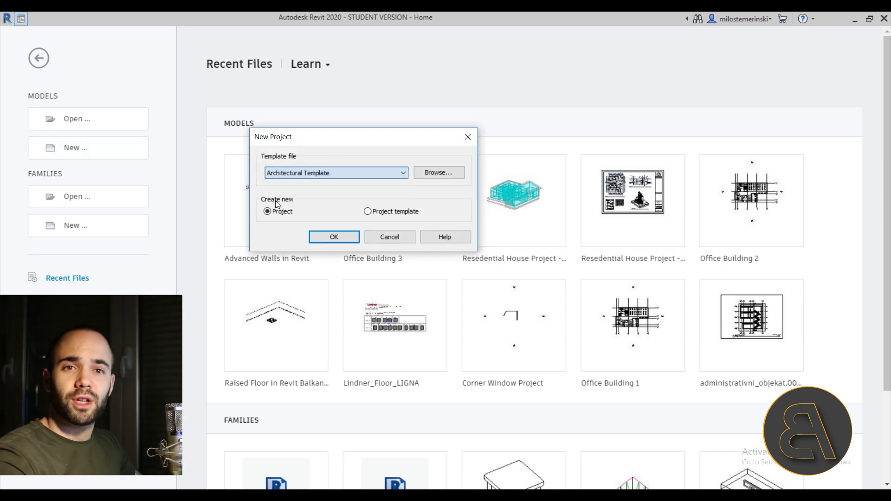
left_click(334, 237)
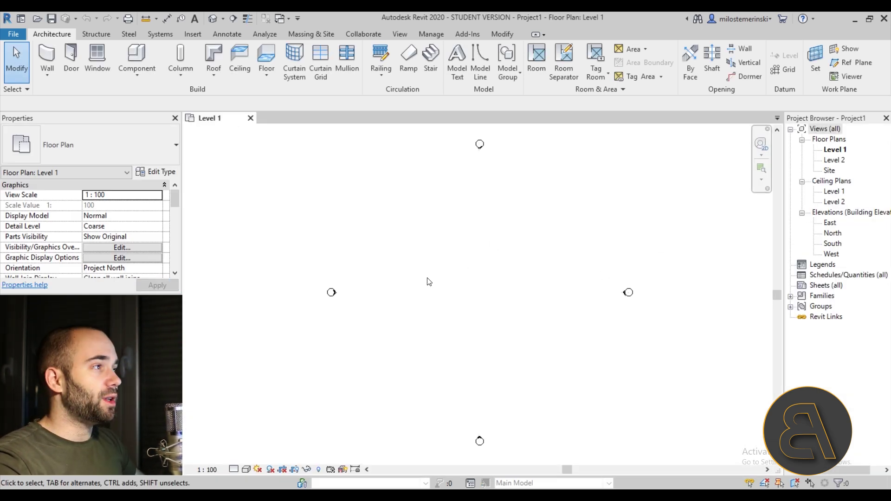
Set the project length units to centimeters using the UN Project Units dialog
key("u")
key("n")
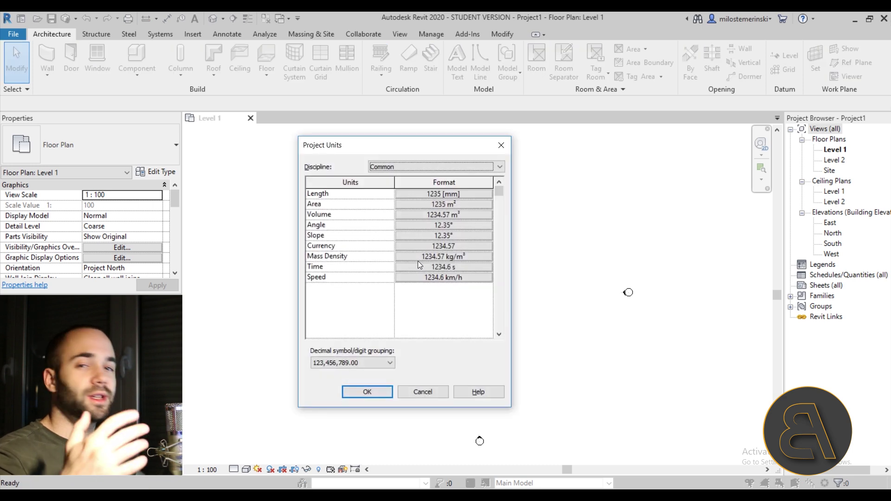
left_click(459, 192)
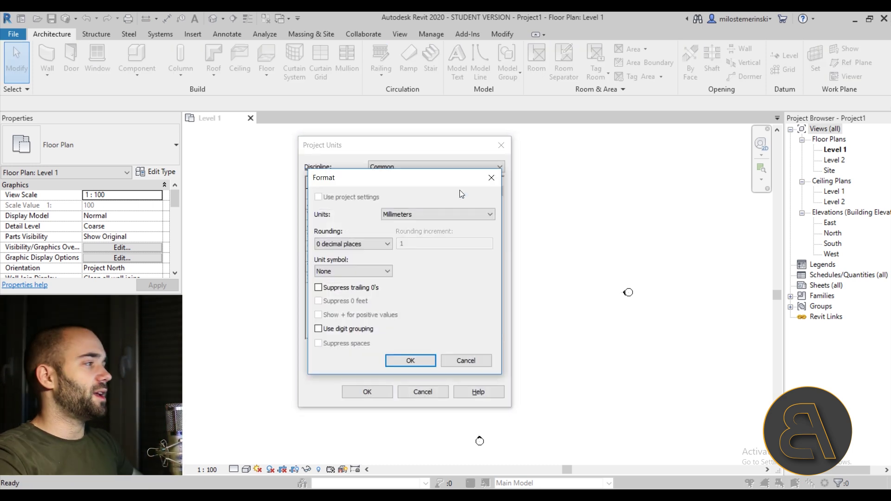
left_click(391, 216)
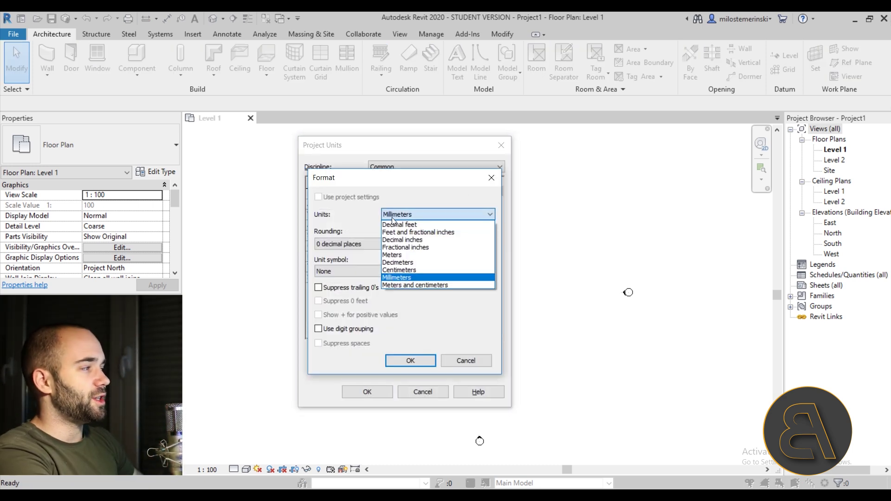
left_click(398, 270)
left_click(409, 361)
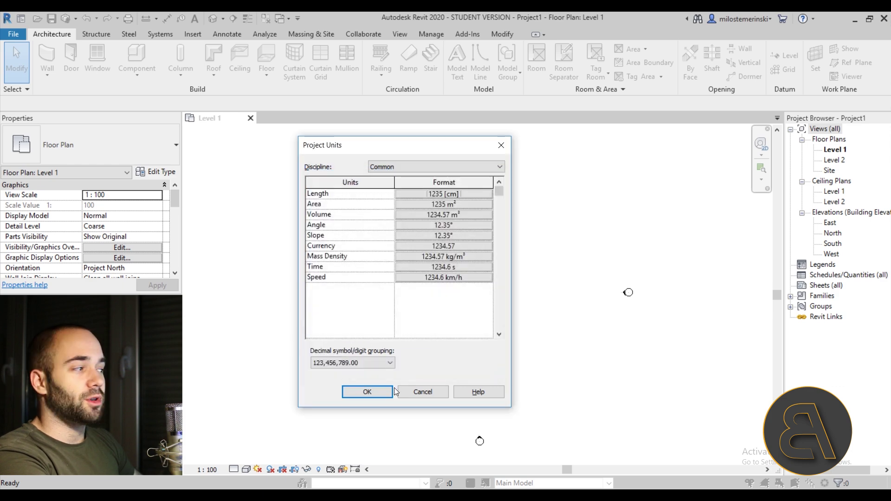
left_click(391, 390)
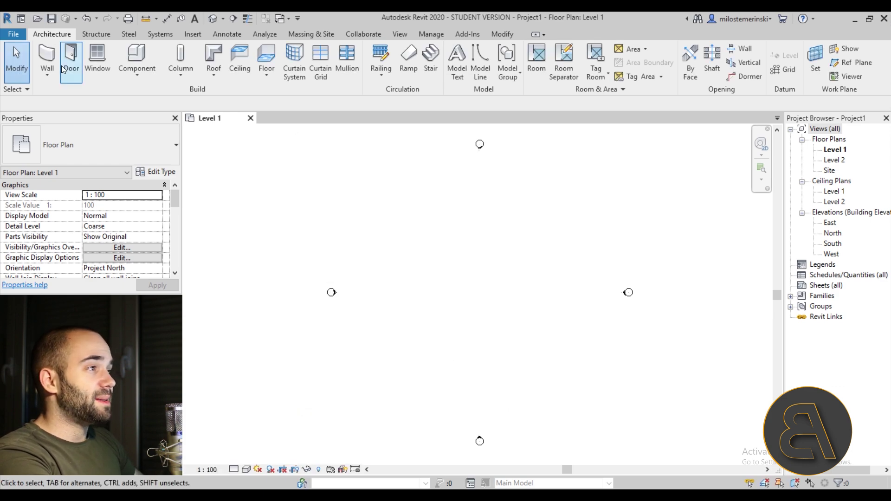
Draw a 4500-long Curtain Wall: Storefront wall on Level 1
left_click(51, 76)
left_click(48, 58)
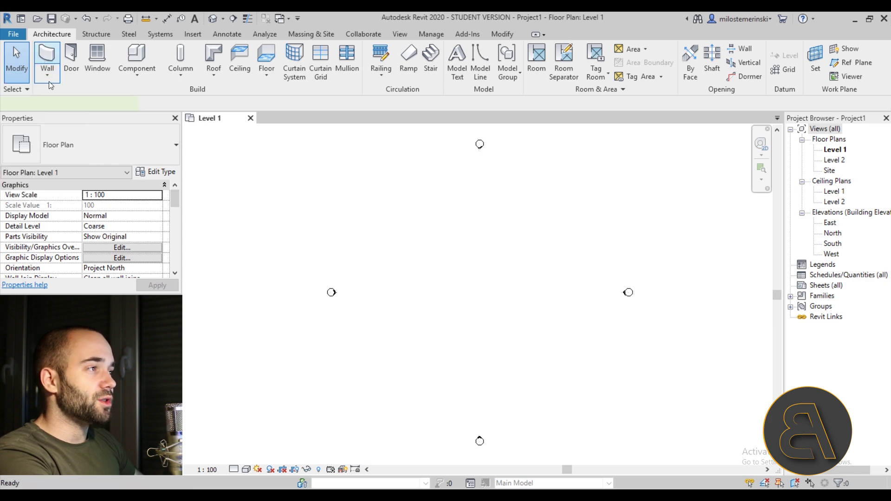
left_click(51, 52)
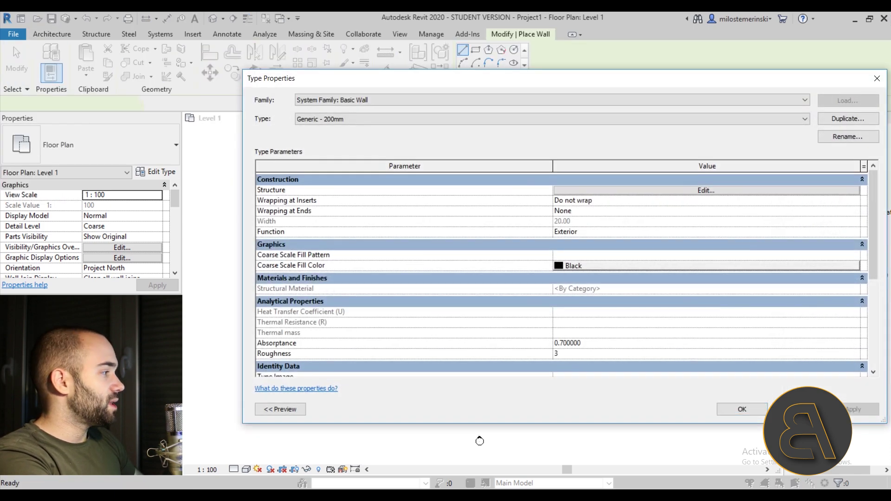
left_click(742, 408)
left_click(106, 151)
scroll(123, 268, "down", 3)
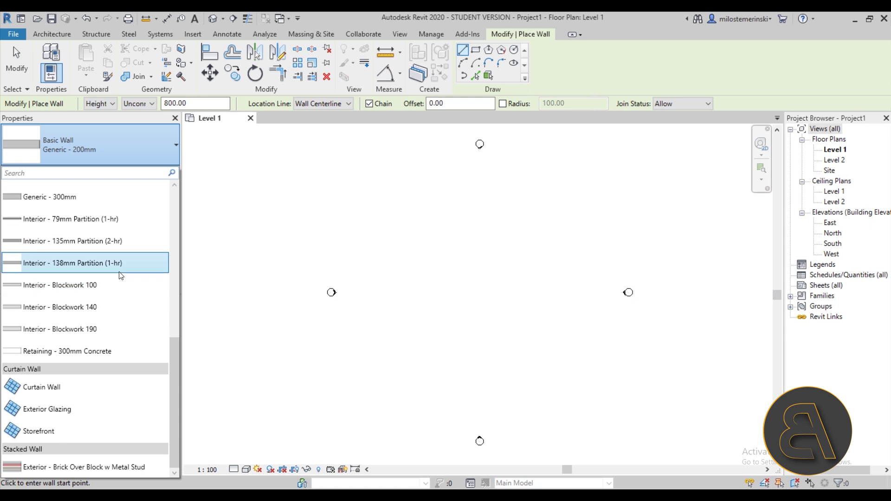
left_click(63, 433)
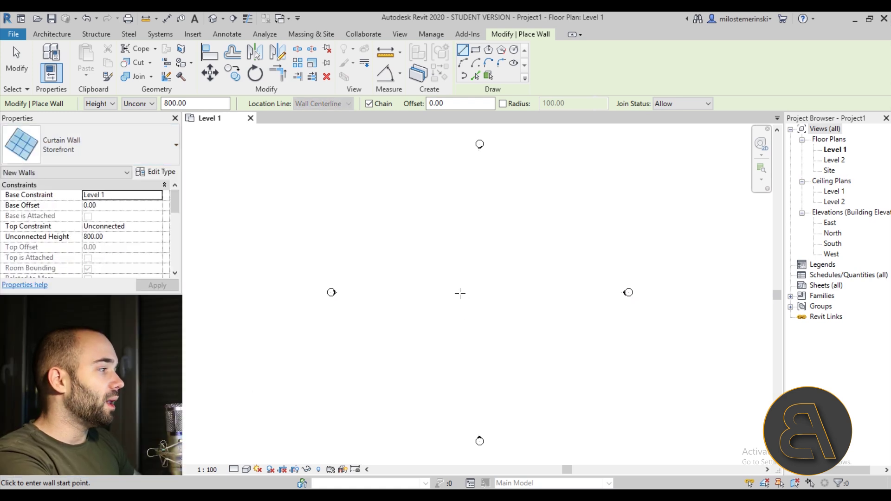
left_click(523, 292)
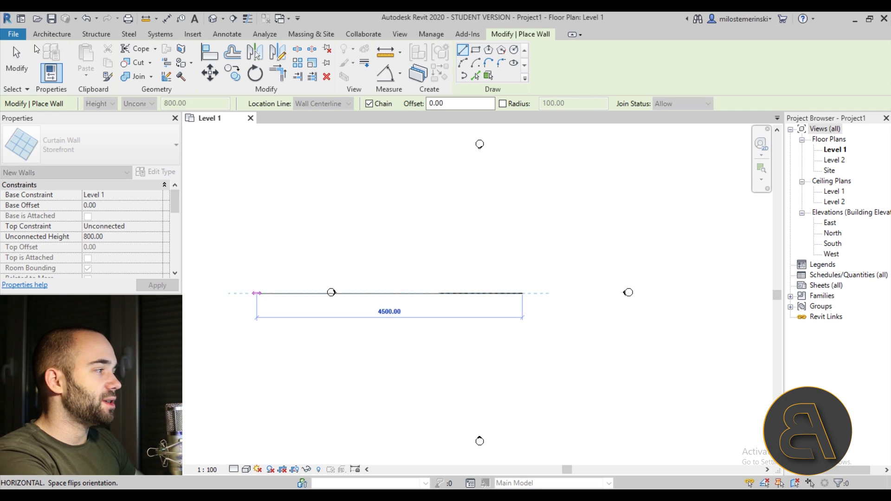
left_click(17, 60)
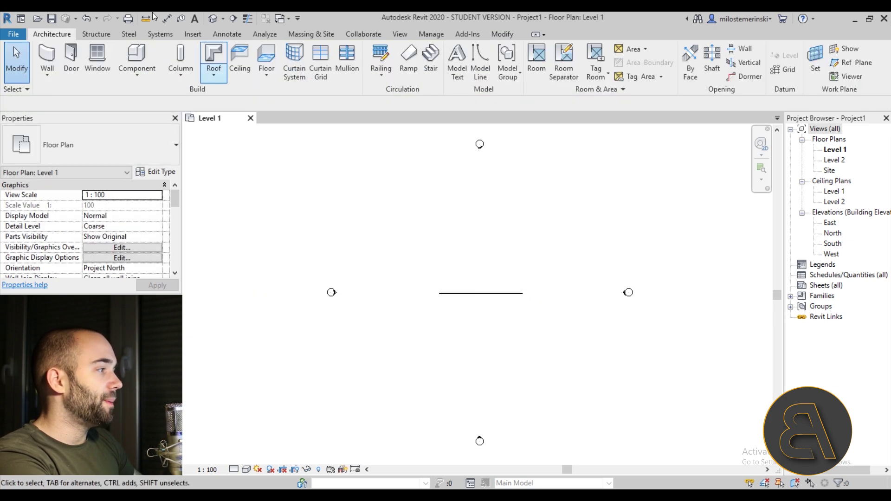
Open the default 3D view and close in on the curtain wall
left_click(212, 18)
middle_click_drag(577, 272, 510, 302, "shift")
scroll(573, 328, "up", 3)
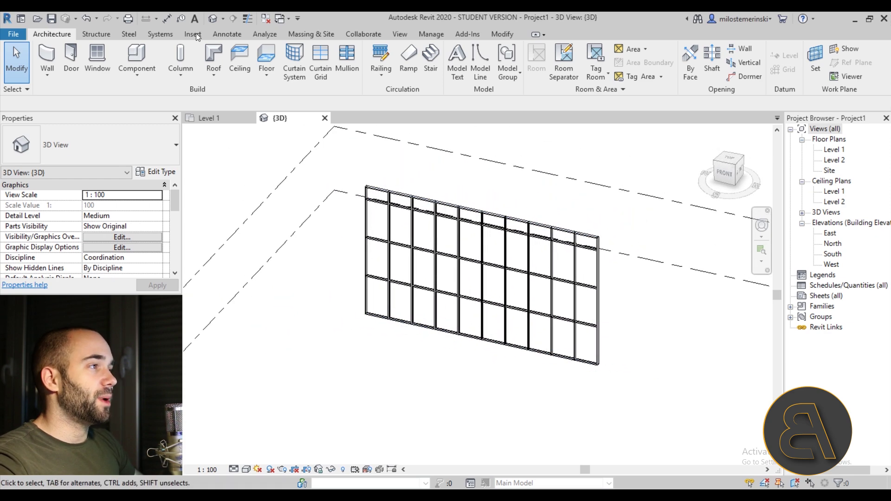
left_click(71, 61)
scroll(506, 304, "up", 3)
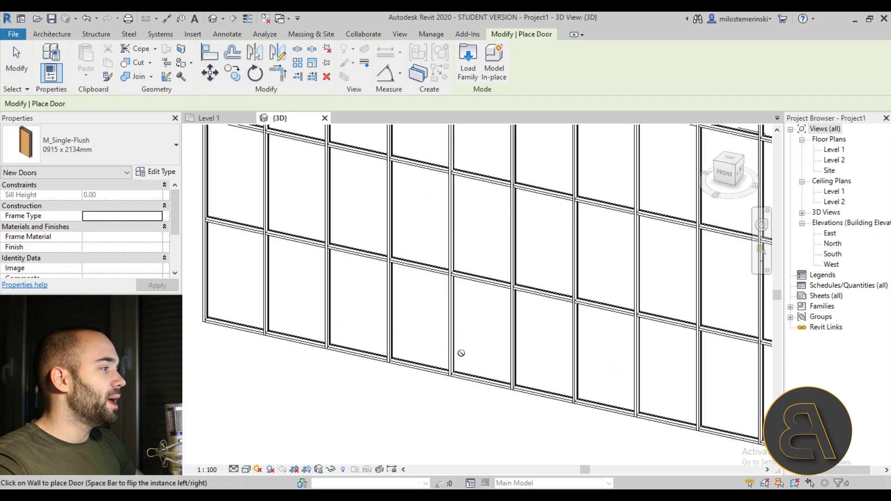
scroll(486, 296, "down", 5)
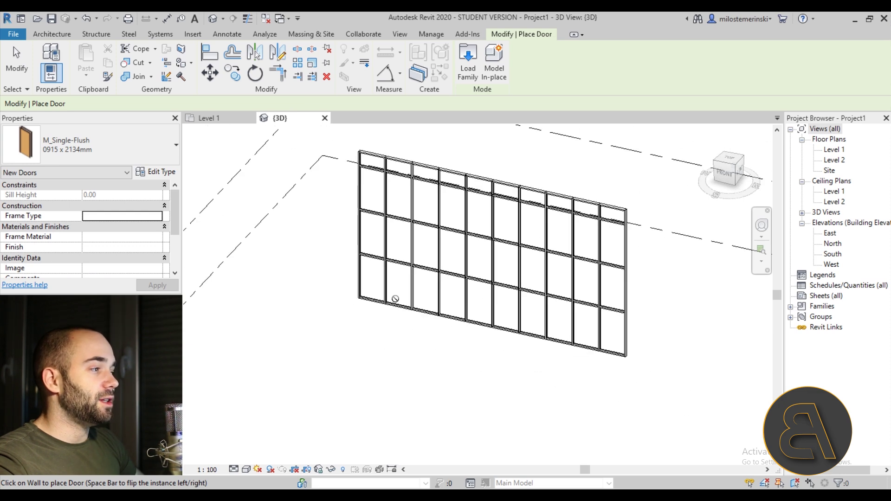
key("Escape")
double_click(834, 149)
scroll(495, 296, "up", 5)
scroll(378, 213, "down", 1)
scroll(226, 148, "down", 2)
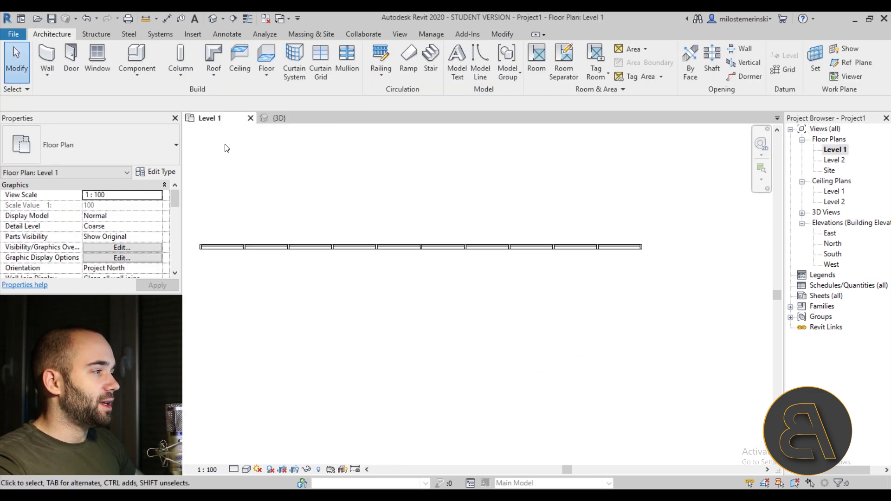
left_click(72, 58)
key("Escape")
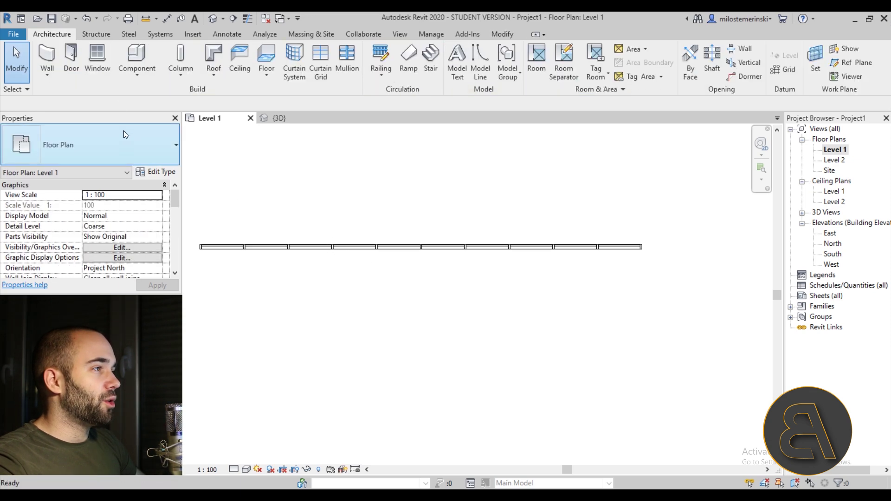
left_click(96, 57)
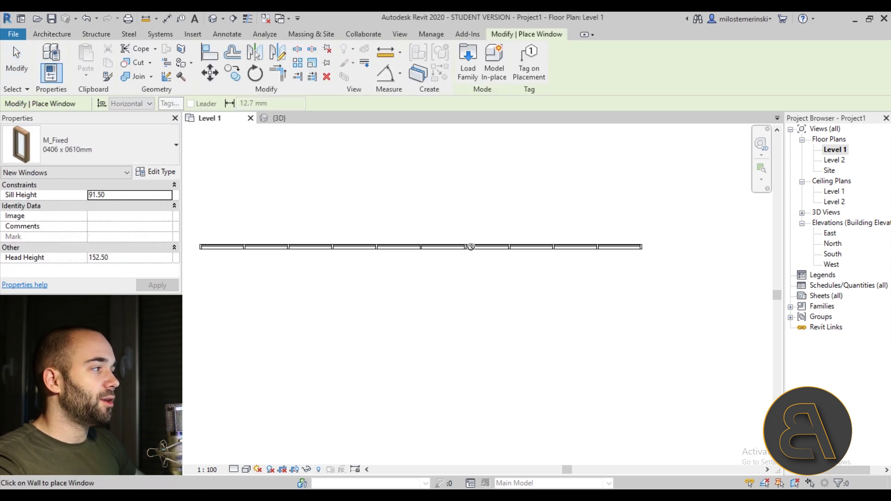
key("Escape")
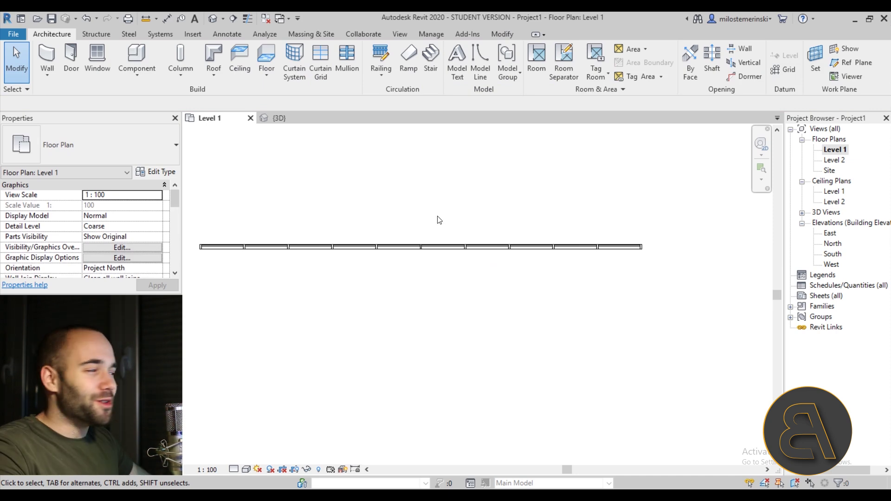
scroll(372, 246, "up", 2)
scroll(357, 264, "down", 2)
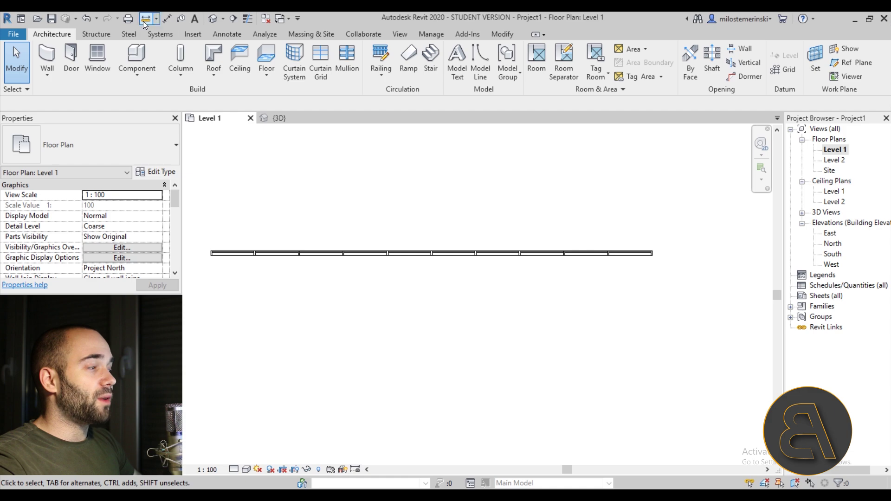
scroll(396, 213, "up", 1)
left_click(216, 18)
Orbit the curtain wall and Tab-cycle selection through the wall, a mullion and a glass panel
middle_click_drag(464, 308, 424, 394, "shift")
left_click(413, 363)
scroll(423, 394, "up", 5)
key("Escape")
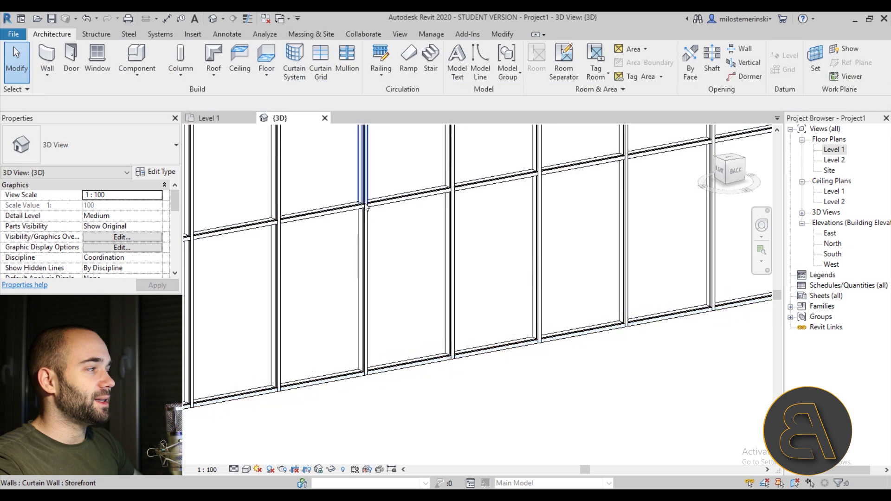
left_click(364, 265)
key("Escape")
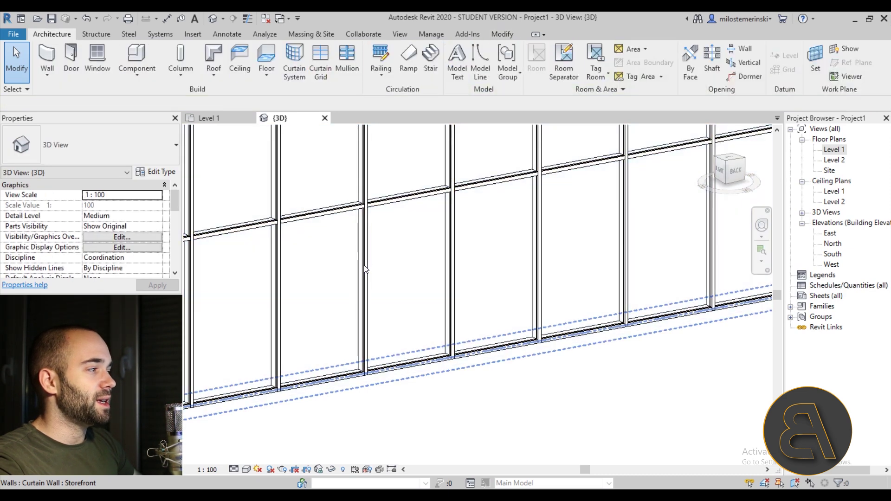
key("Tab")
left_click(364, 266)
key("Escape")
key("Tab")
left_click(393, 369)
key("Escape")
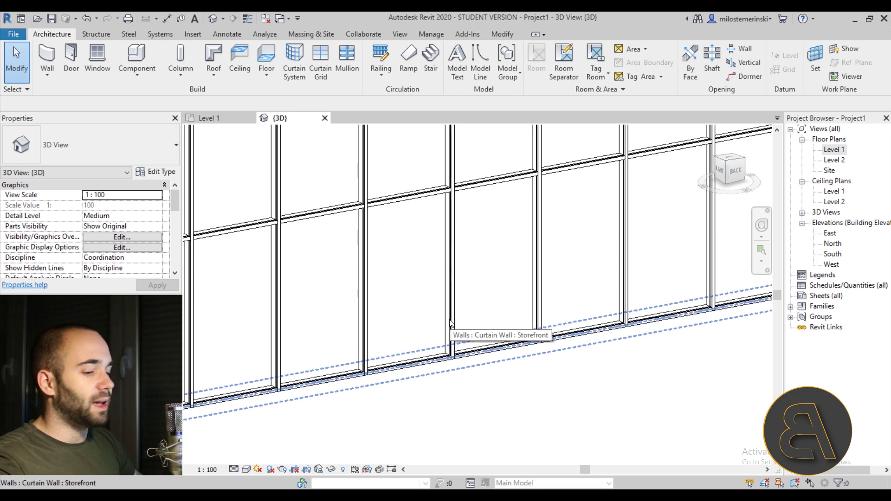
Unpin a lower glazed panel and check its type list, leaving it a Glazed System Panel
key("Tab")
key("Tab")
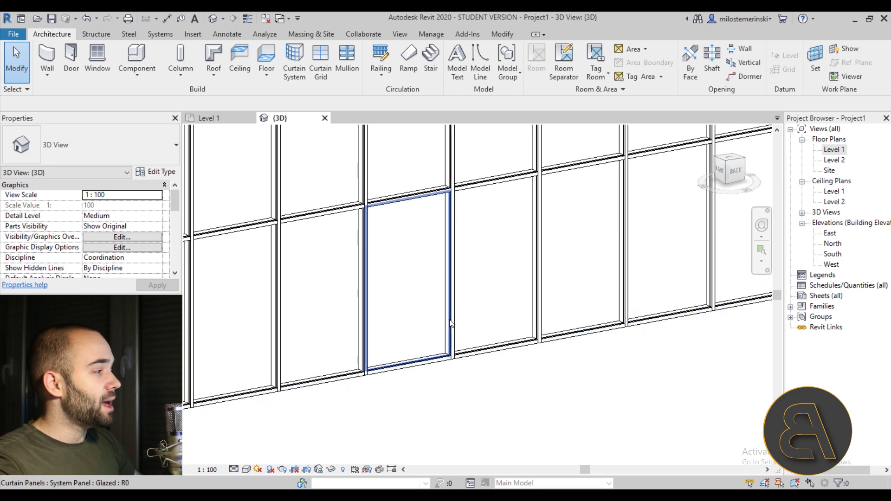
left_click(448, 320)
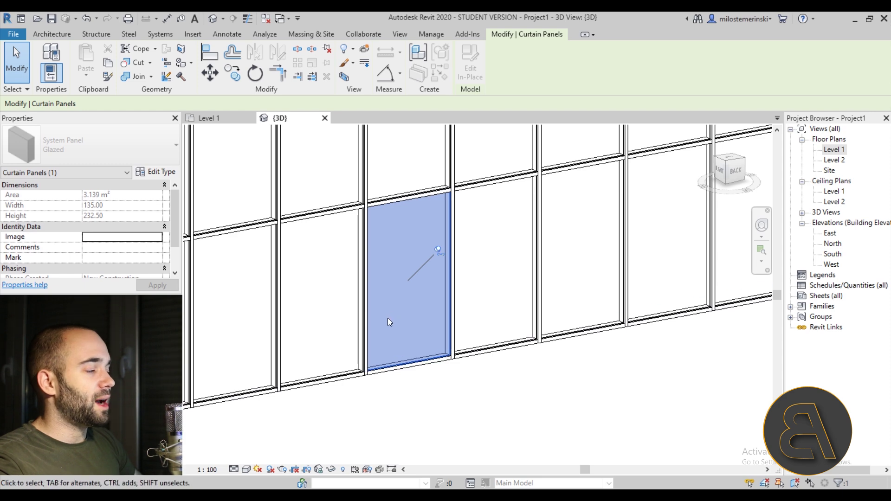
left_click(439, 250)
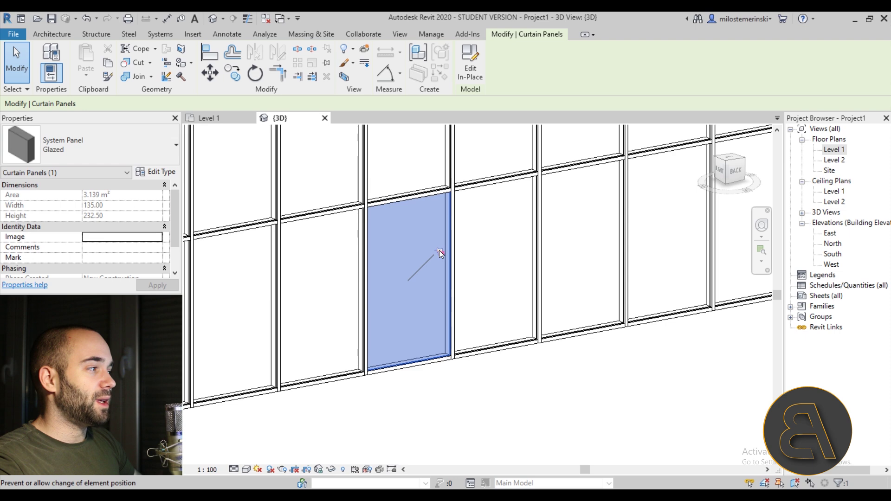
left_click(98, 150)
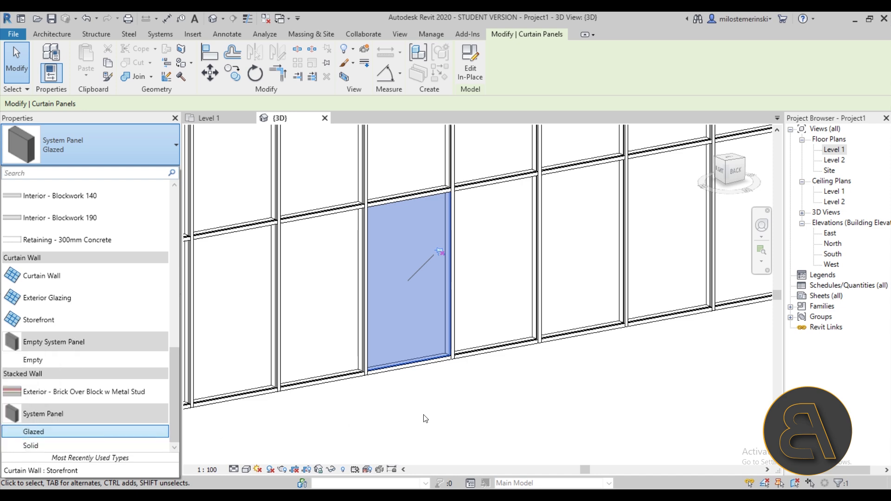
left_click(449, 412)
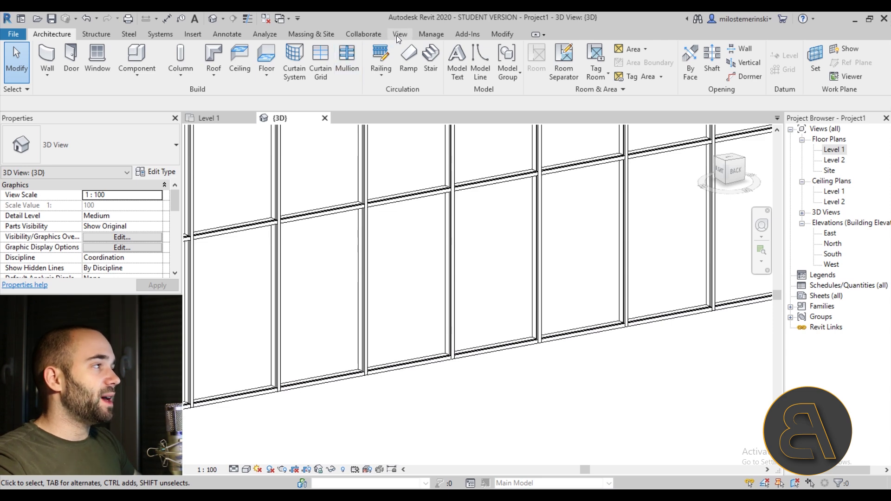
Start loading a family and browse to the US Metric Doors library folder
left_click(193, 34)
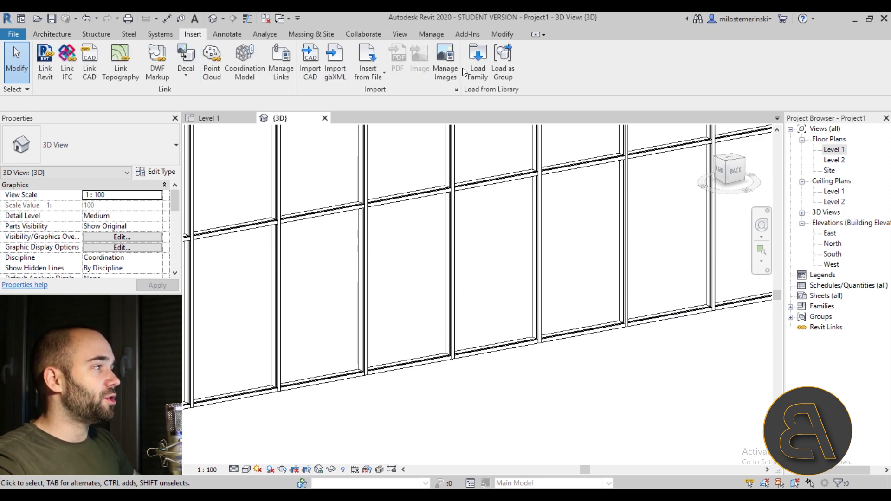
left_click(478, 65)
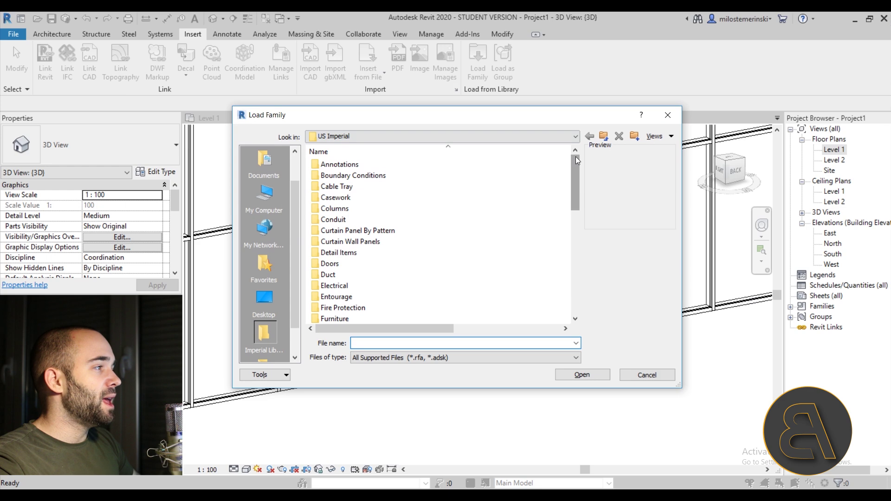
left_click(602, 138)
double_click(392, 186)
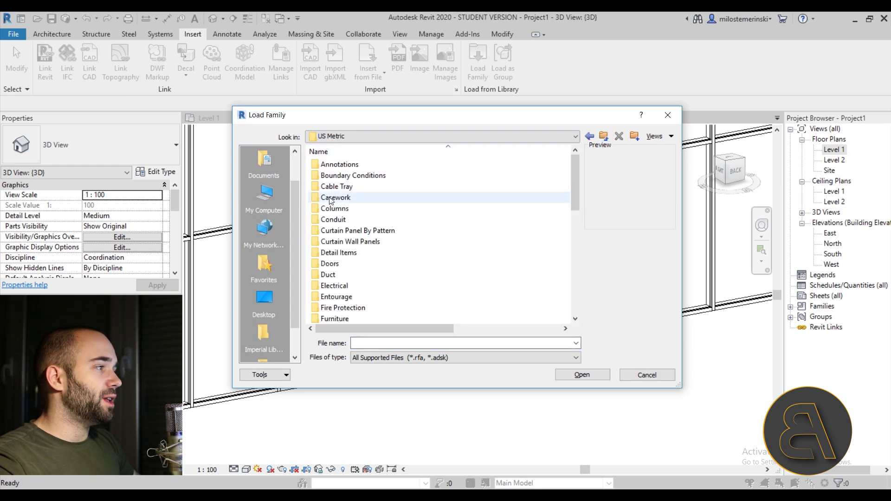
scroll(392, 226, "down", 1)
double_click(331, 231)
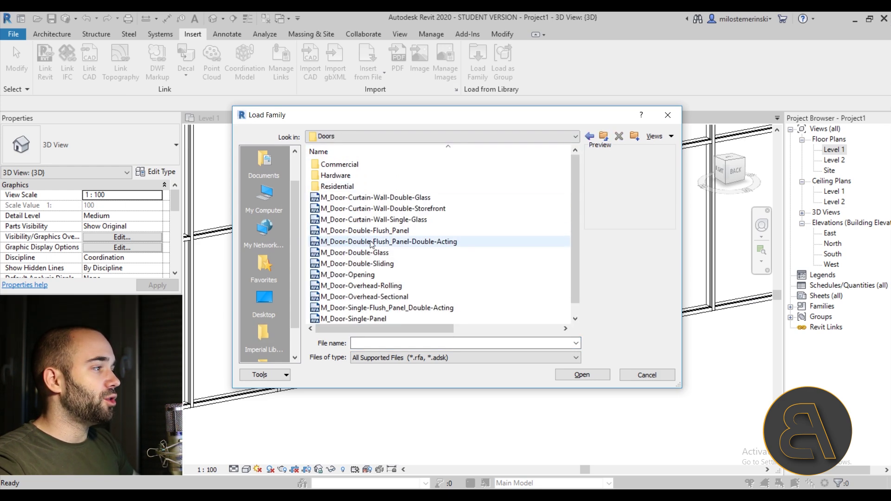
Compare the curtain-wall door previews and load M_Door-Curtain-Wall-Single-Glass.rfa
left_click(383, 197)
left_click(376, 220)
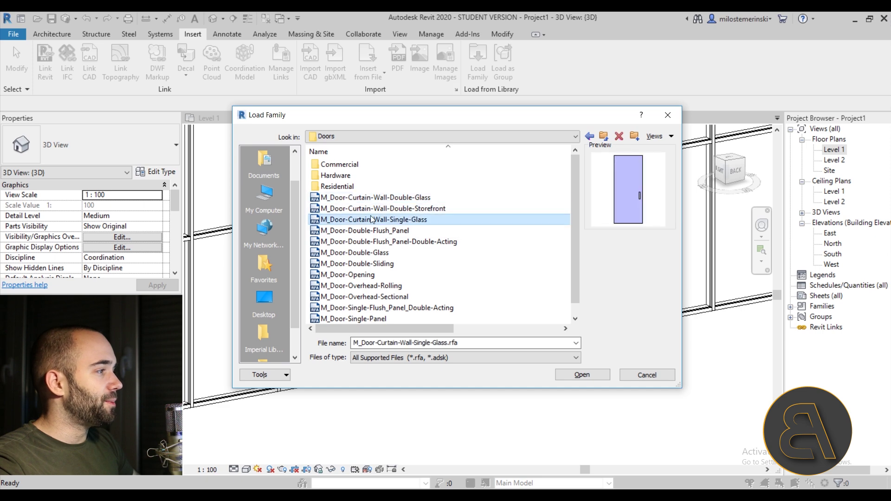
left_click(372, 209)
left_click(370, 199)
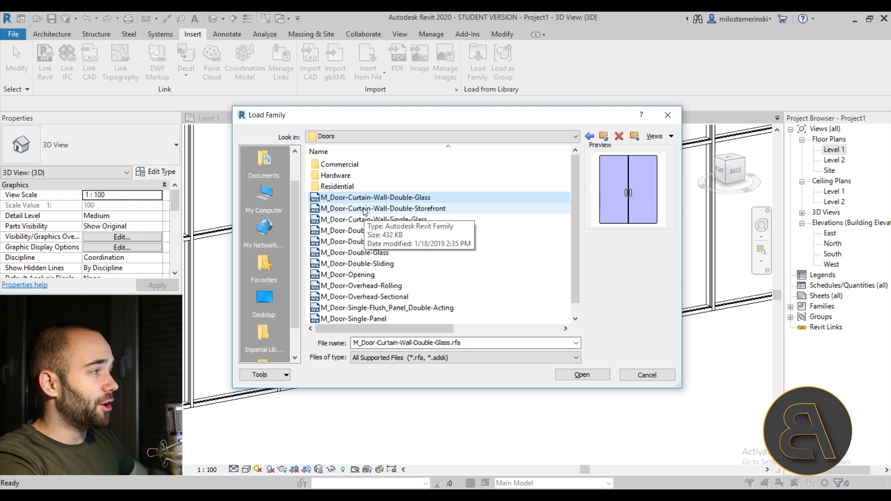
left_click(364, 209)
left_click(356, 219)
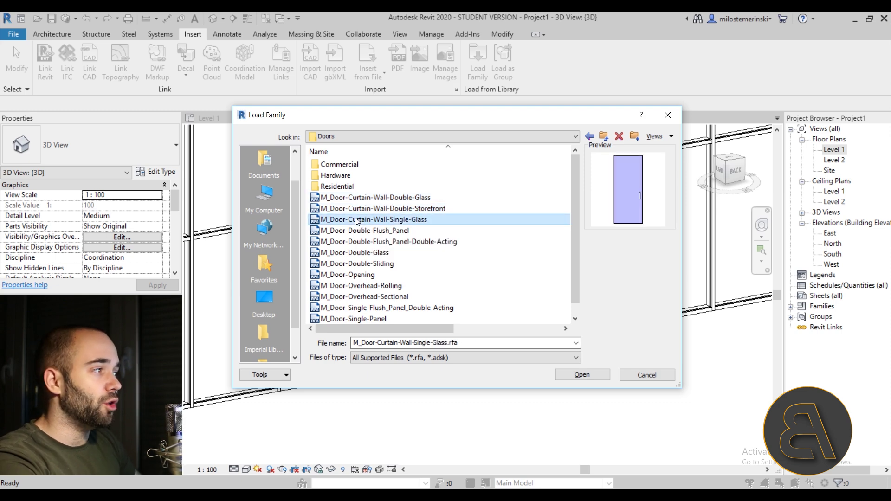
key("Up")
left_click(358, 219)
key("Up")
key("Up")
left_click(362, 211)
left_click(362, 220)
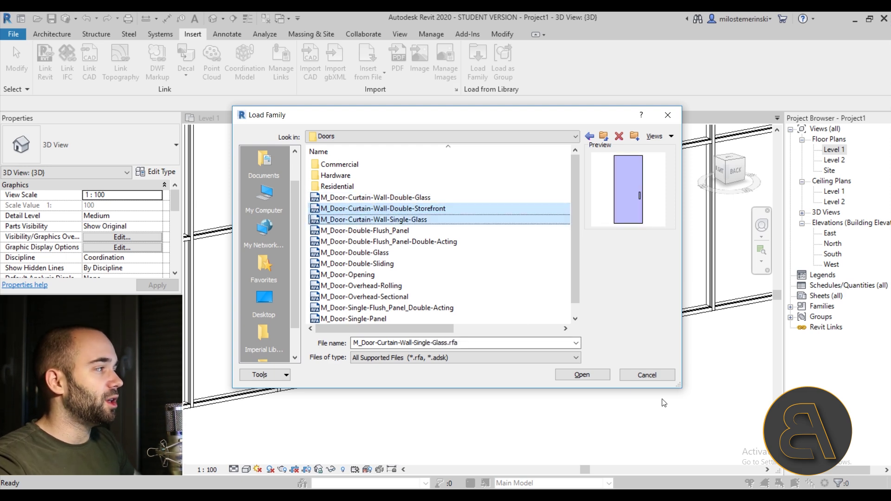
left_click(581, 374)
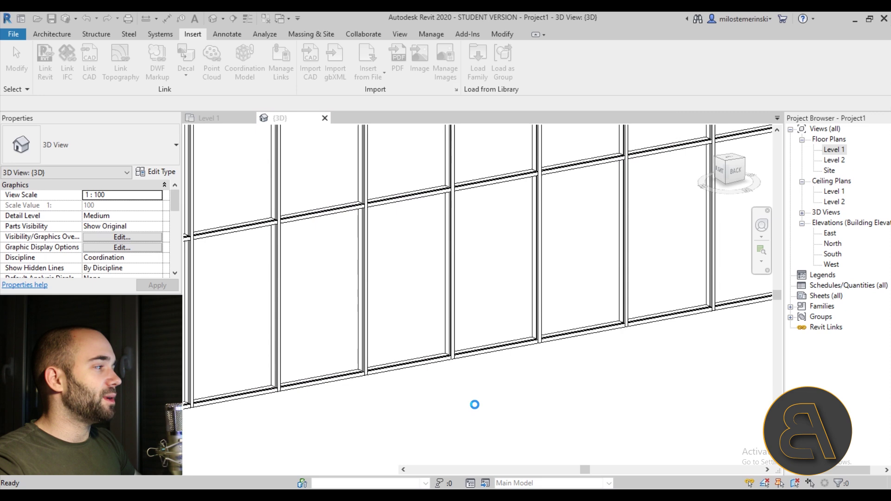
Swap a lower glazed panel for the M_Door-Curtain-Wall-Single-Glass door type
key("Tab")
left_click(482, 351)
key("Tab")
left_click(420, 362)
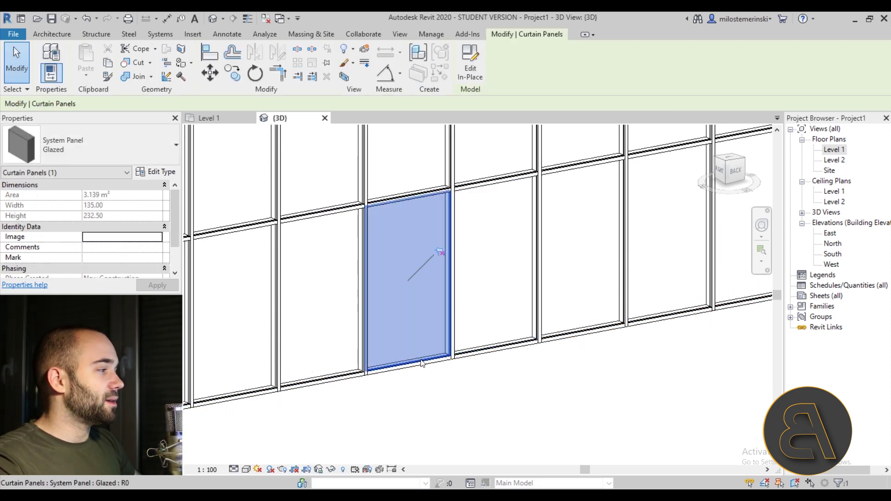
left_click(62, 158)
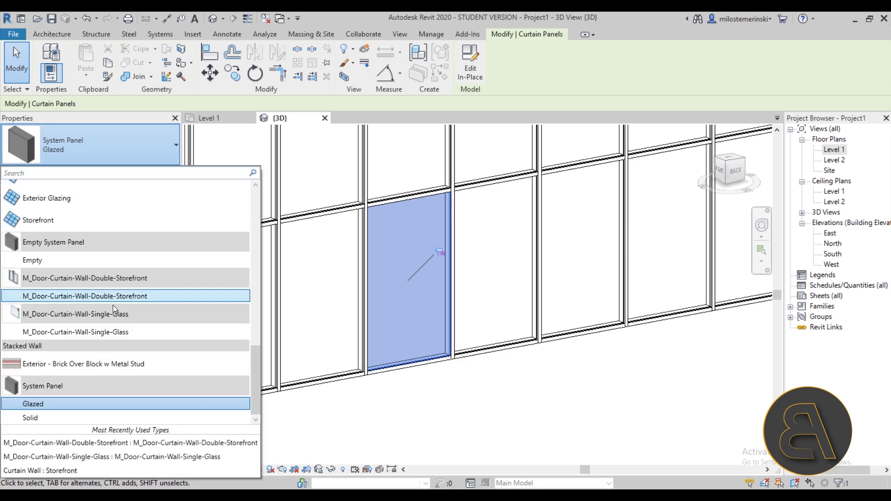
left_click(52, 331)
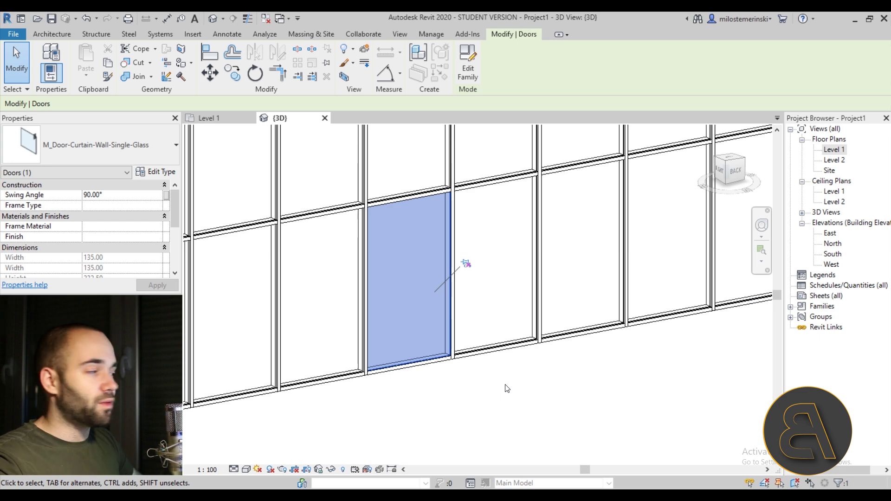
Switch the 3D view to Fine detail and zoom to inspect the door's handle
left_click(233, 470)
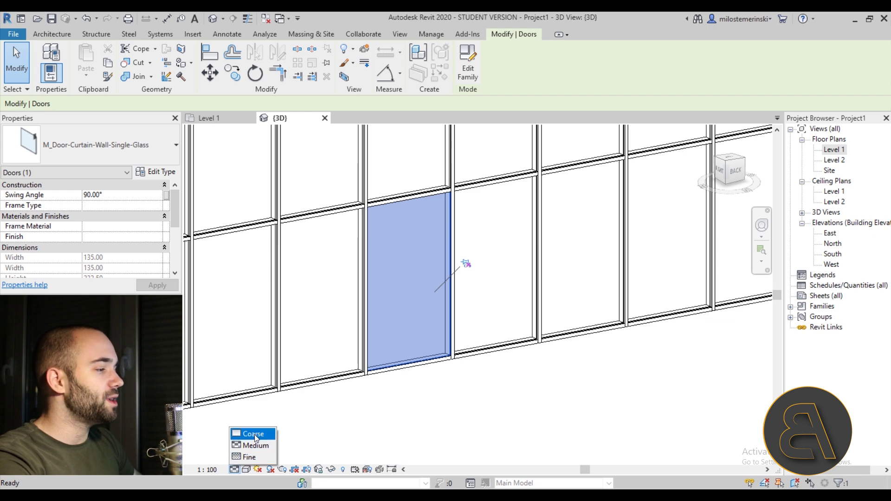
left_click(249, 457)
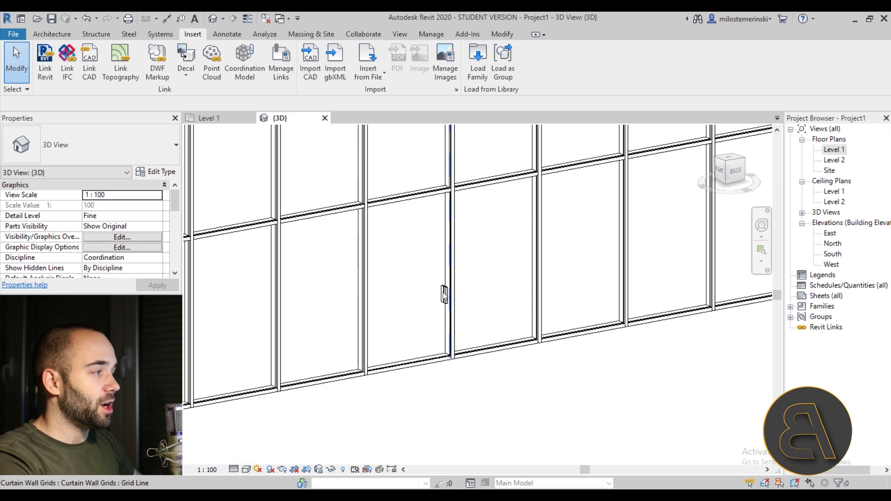
scroll(444, 293, "up", 5)
scroll(441, 293, "down", 5)
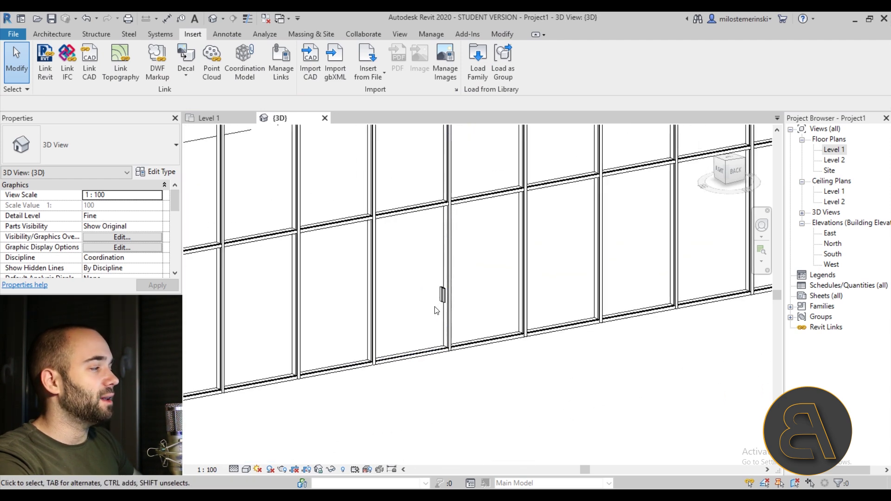
left_click(444, 279)
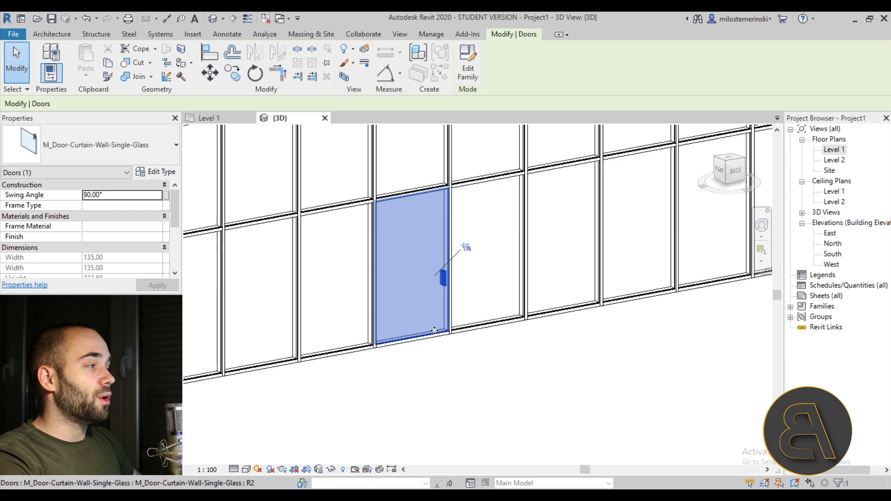
scroll(444, 279, "down", 2)
scroll(428, 262, "up", 3)
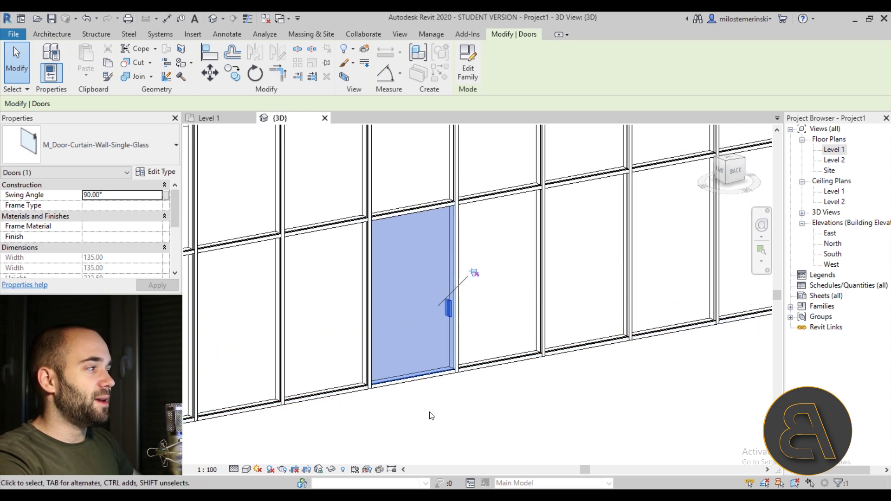
scroll(446, 348, "down", 3)
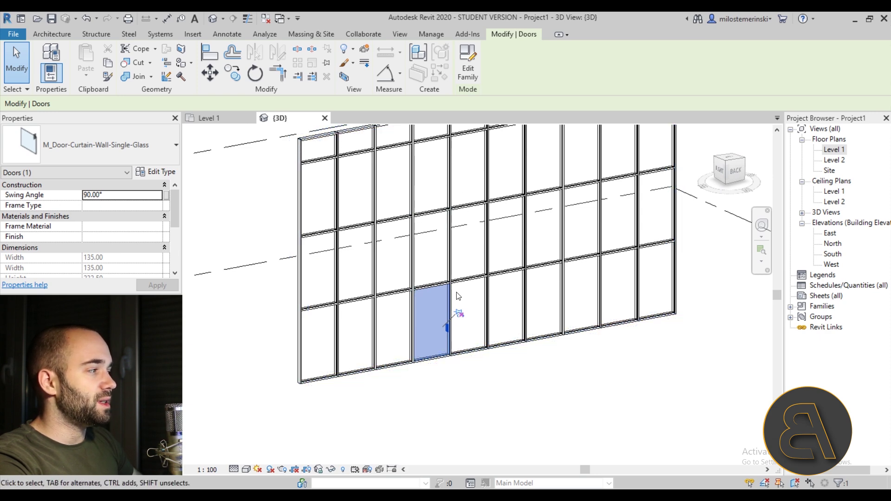
Open the Level 1 plan and locate the curtain grid line beside the door
double_click(833, 150)
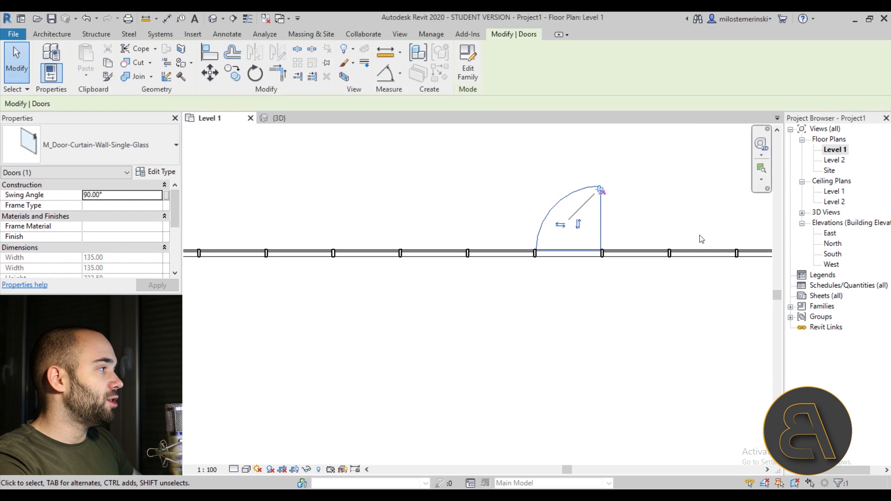
middle_click_drag(580, 318, 354, 328)
scroll(355, 328, "up", 2)
key("Escape")
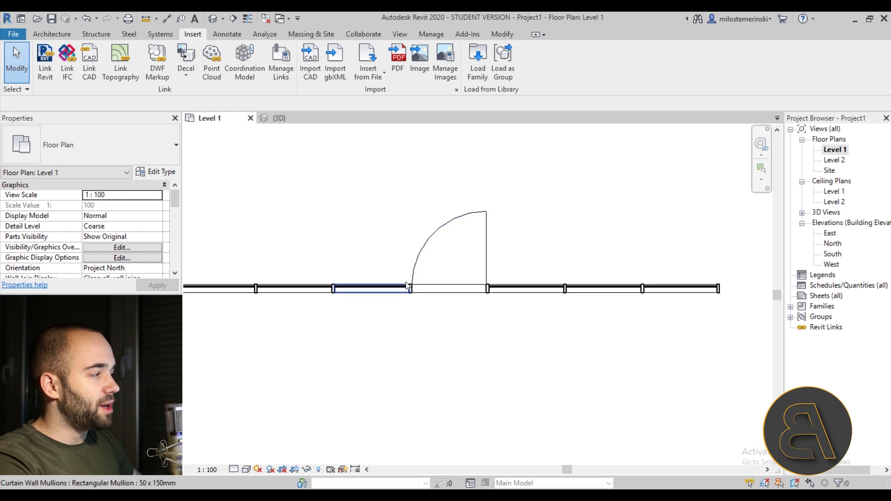
scroll(488, 224, "up", 3)
scroll(482, 284, "down", 2)
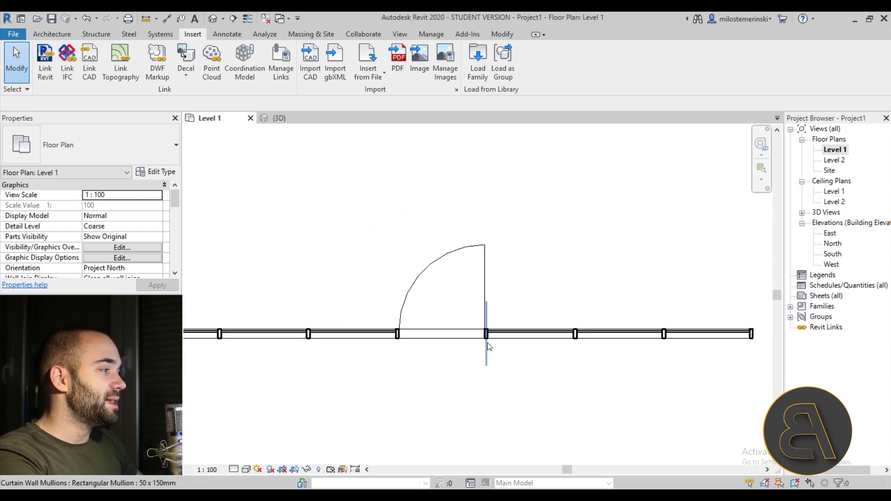
scroll(487, 346, "up", 4)
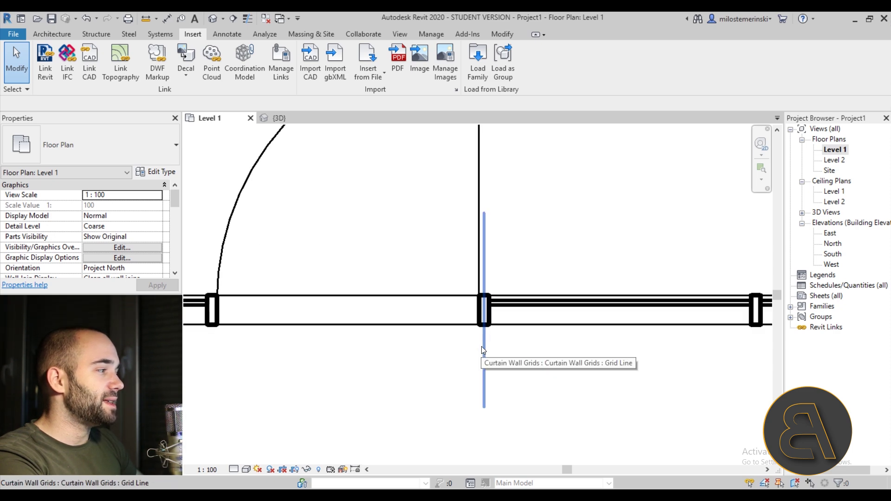
scroll(486, 319, "down", 3)
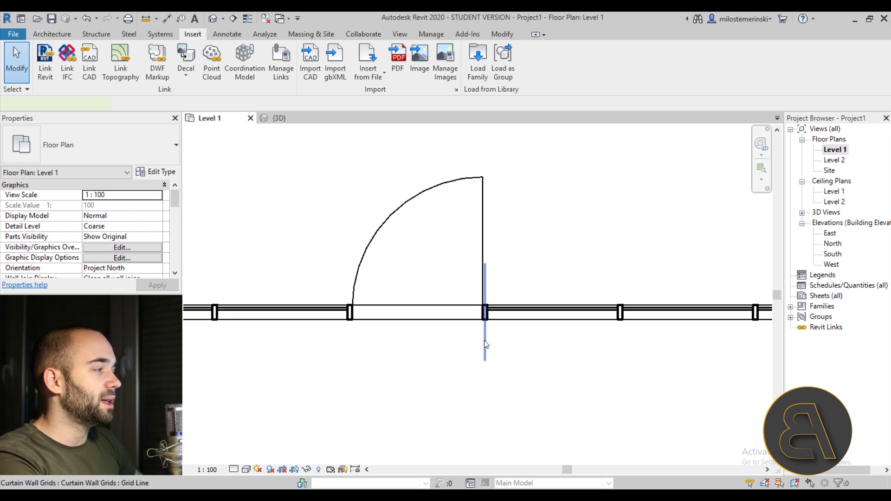
left_click(483, 340)
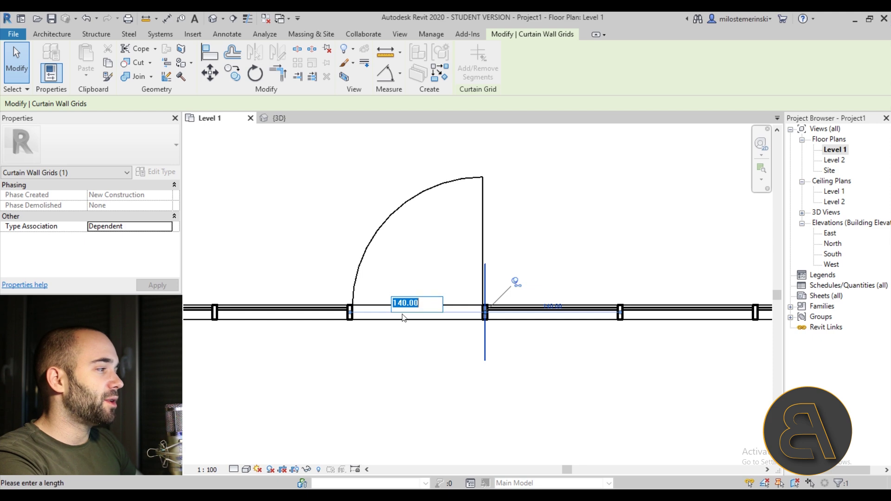
key("Escape")
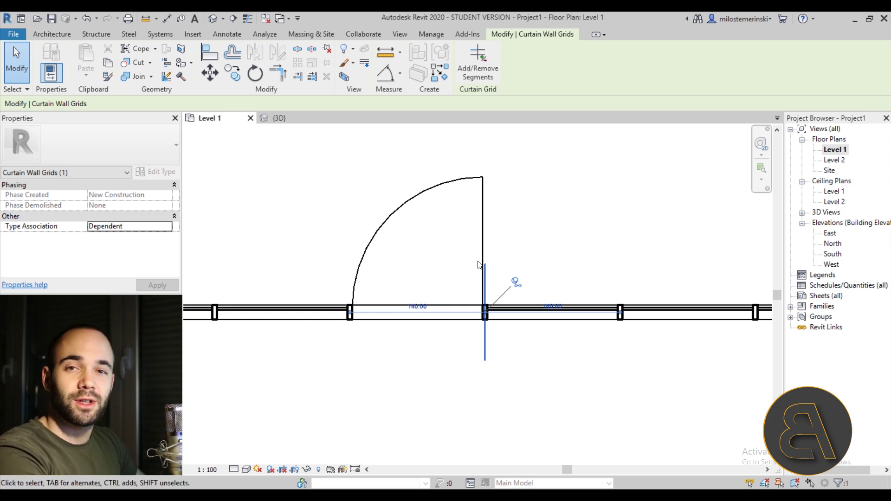
left_click(435, 370)
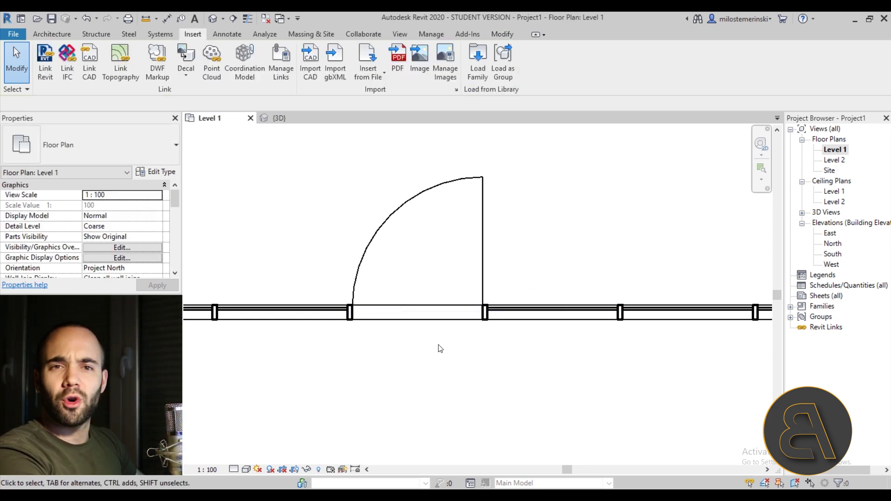
Unpin the grid line right of the door and move it to a 90 door width
left_click(486, 346)
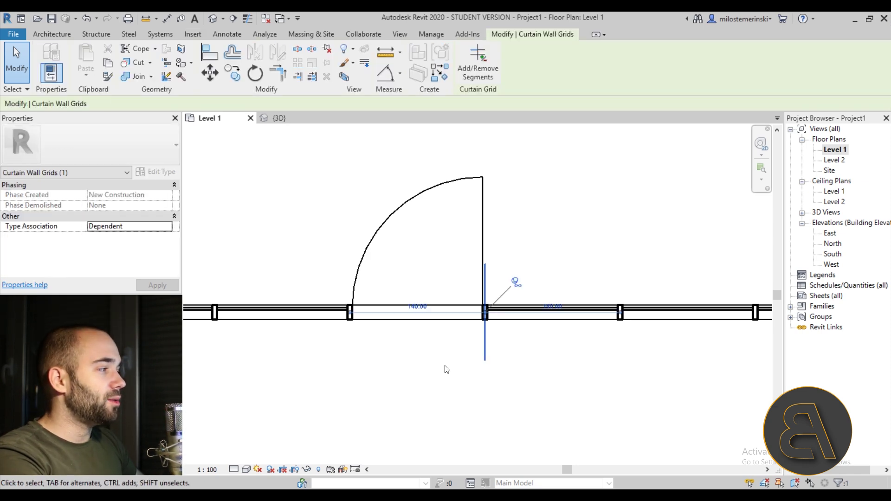
scroll(460, 362, "up", 2)
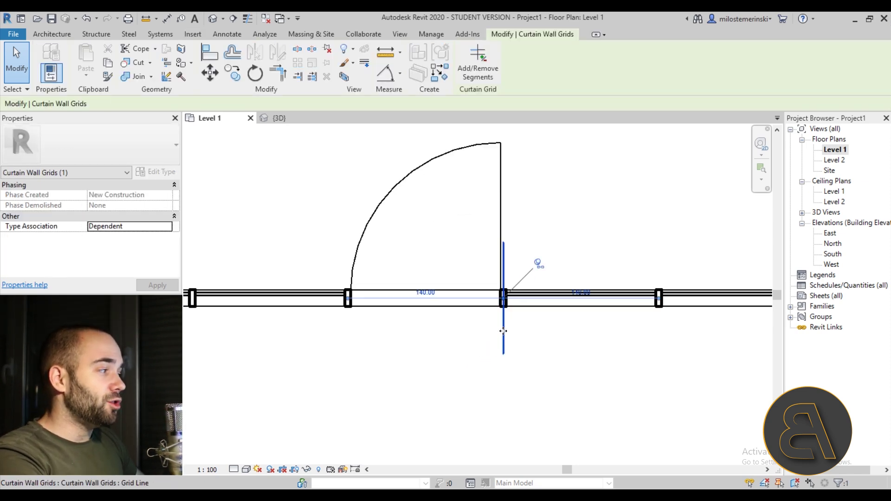
left_click(503, 331)
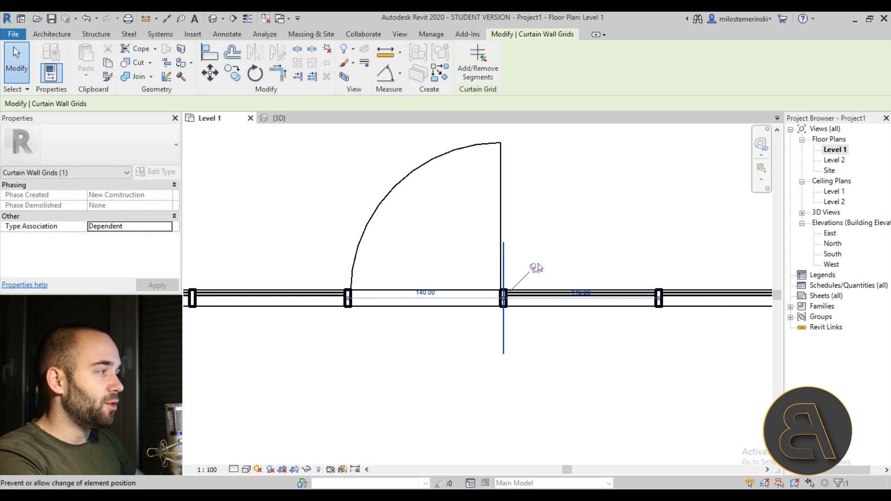
left_click_drag(477, 328, 428, 342)
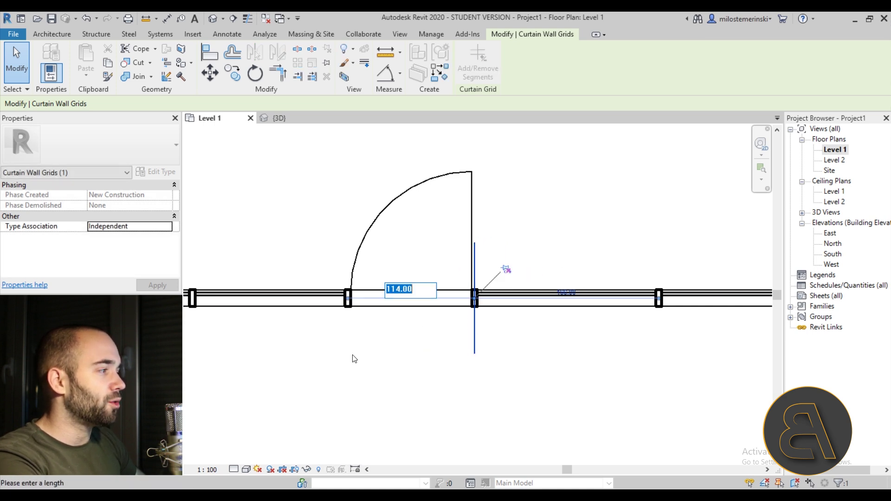
type("90")
key("Return")
left_click(393, 342)
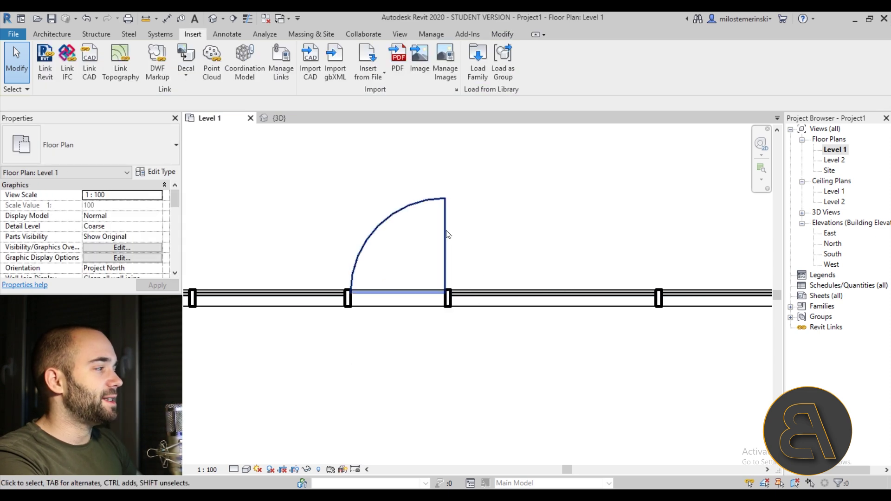
left_click(448, 281)
scroll(399, 346, "up", 2)
left_click(211, 20)
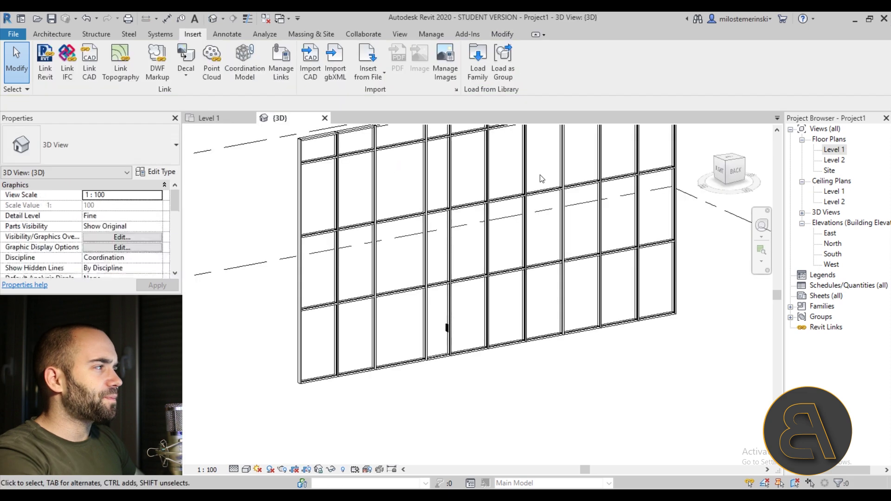
middle_click_drag(428, 413, 452, 380, "shift")
scroll(453, 367, "up", 4)
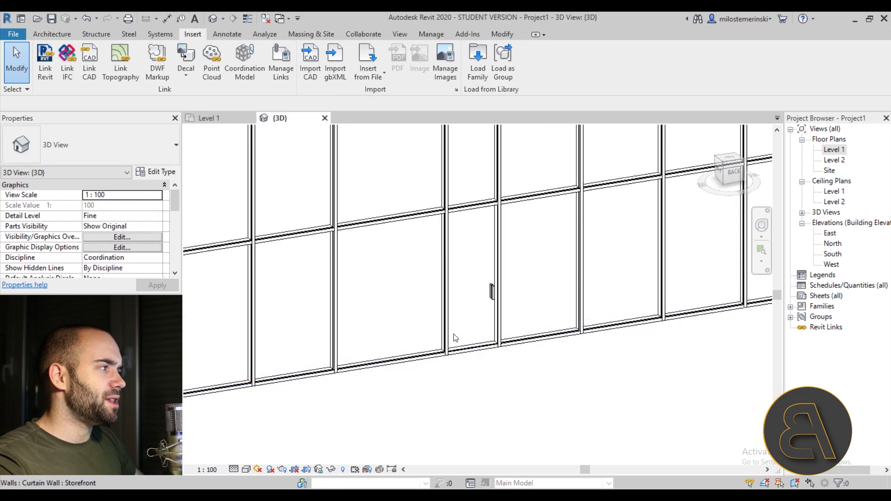
scroll(485, 297, "up", 4)
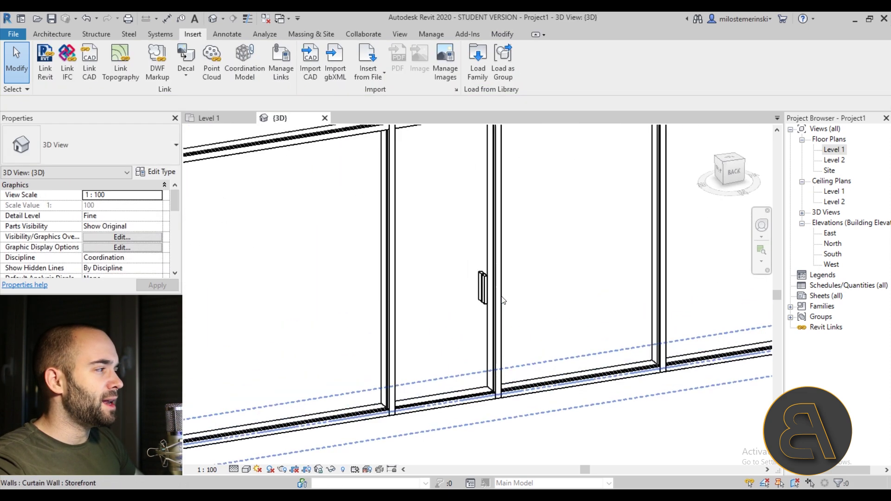
scroll(464, 297, "down", 8)
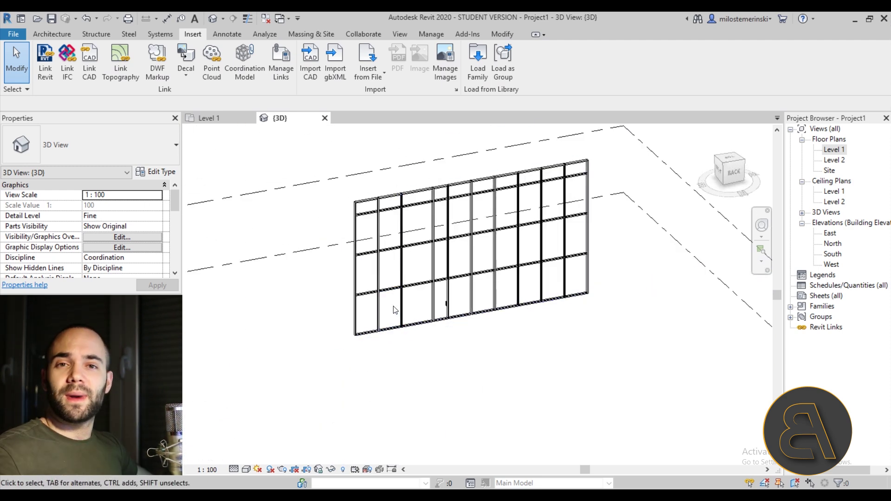
middle_click_drag(395, 310, 377, 242, "shift")
scroll(373, 261, "up", 2)
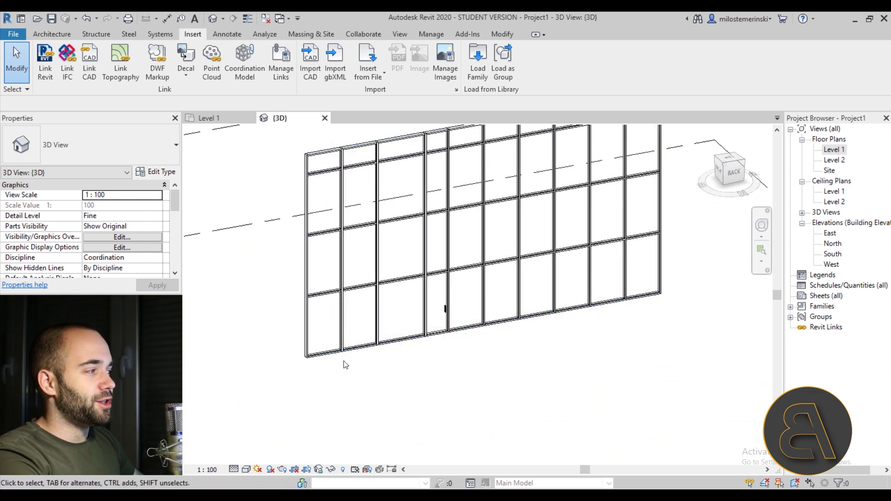
scroll(402, 332, "up", 2)
scroll(357, 335, "down", 3)
scroll(356, 335, "up", 2)
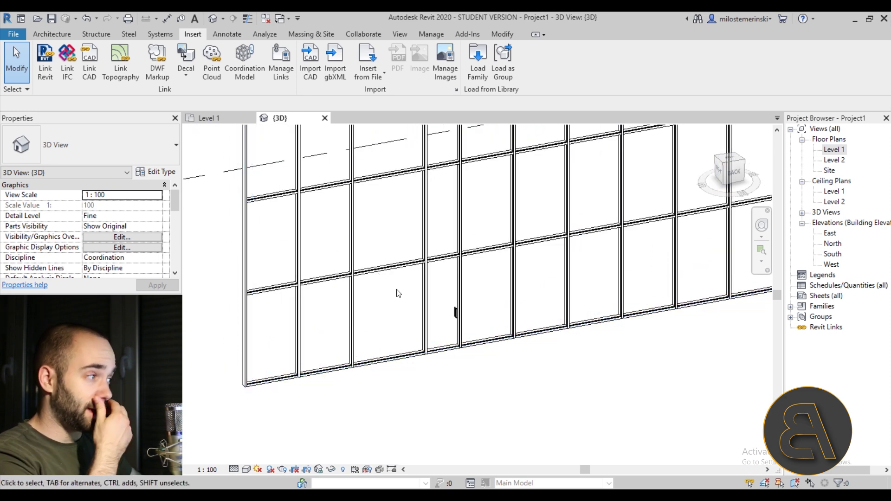
scroll(440, 325, "up", 3)
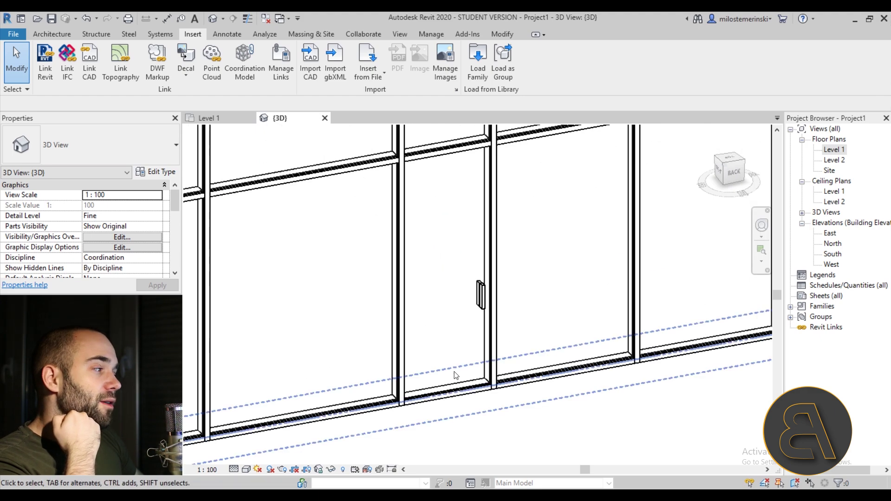
scroll(457, 381, "down", 2)
scroll(453, 397, "up", 4)
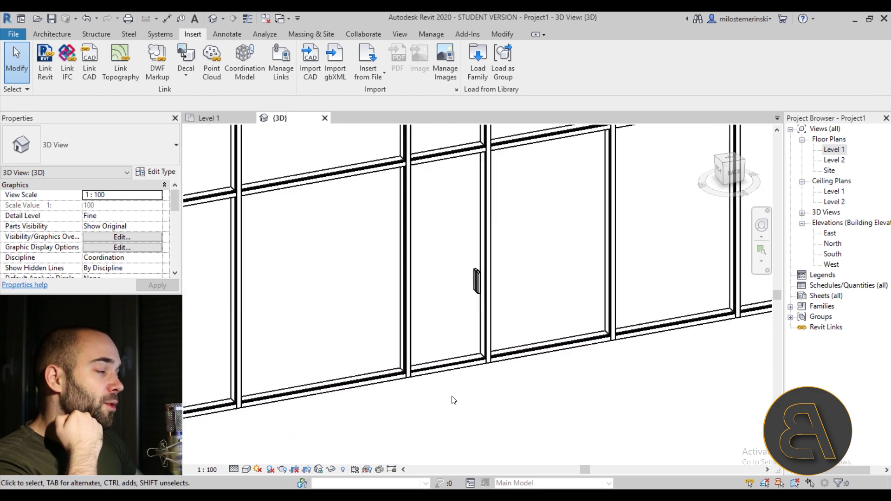
Unpin and delete the bottom mullion beneath the curtain-wall door
left_click(447, 361)
scroll(425, 382, "down", 3)
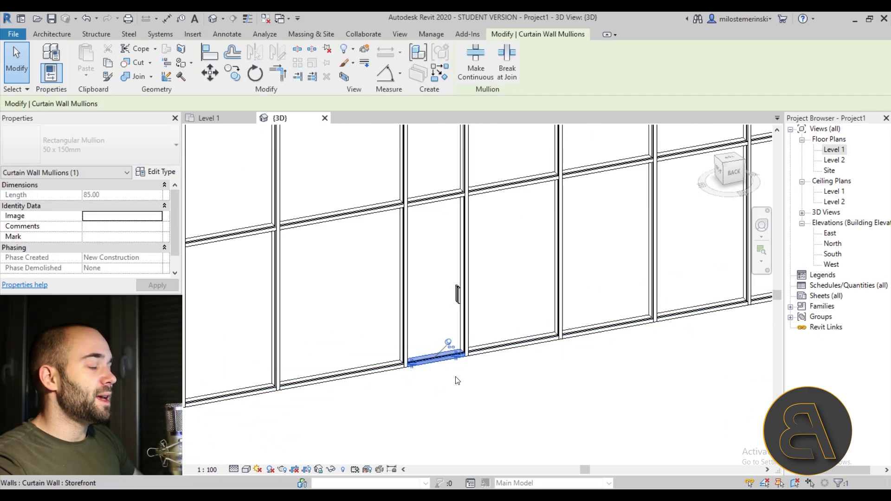
scroll(435, 365, "up", 5)
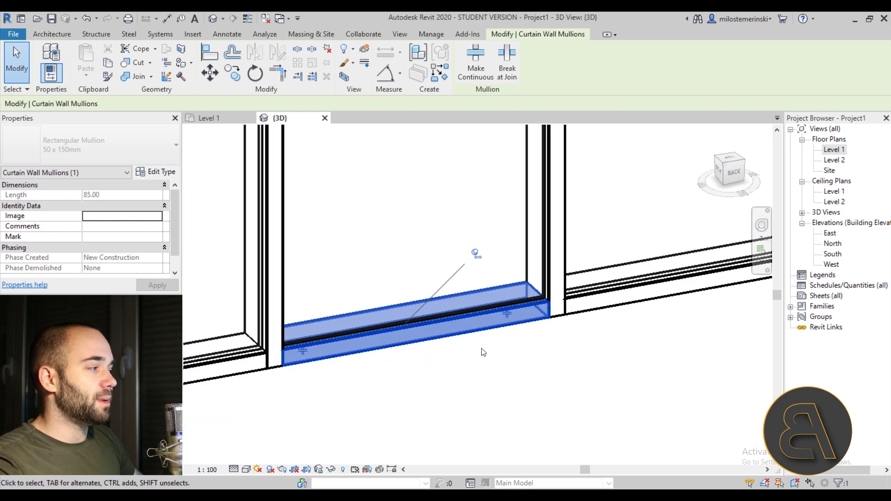
scroll(444, 320, "down", 1)
scroll(444, 319, "down", 2)
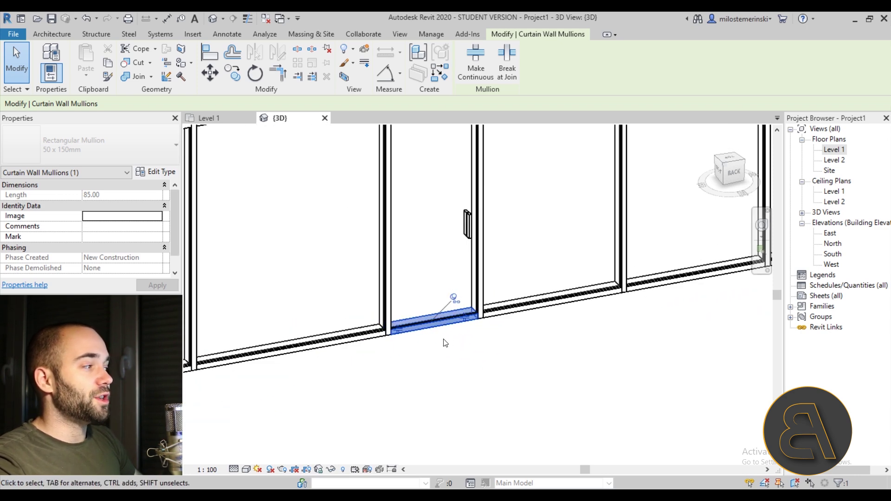
left_click(453, 300)
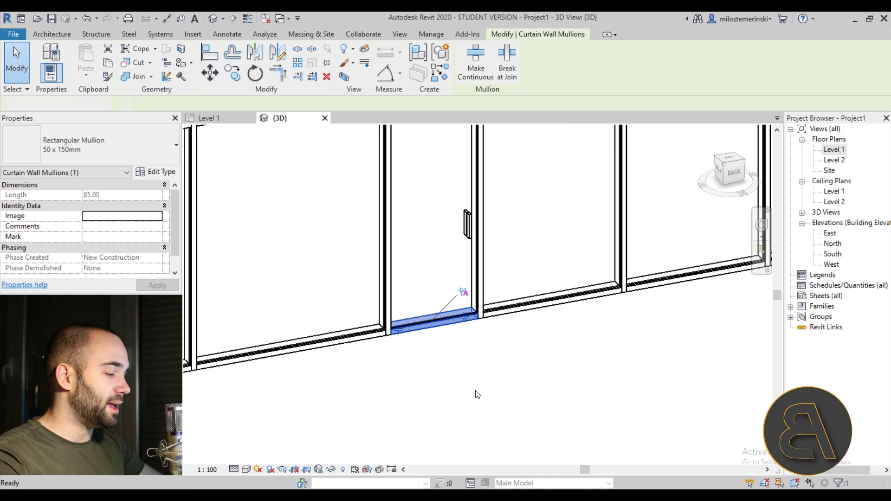
key("Delete")
Orbit around the wall to check the door opening, then return to the Level 1 plan
scroll(447, 342, "up", 2)
left_click(447, 342)
scroll(441, 348, "down", 3)
middle_click_drag(441, 348, 407, 350, "shift")
left_click(454, 370)
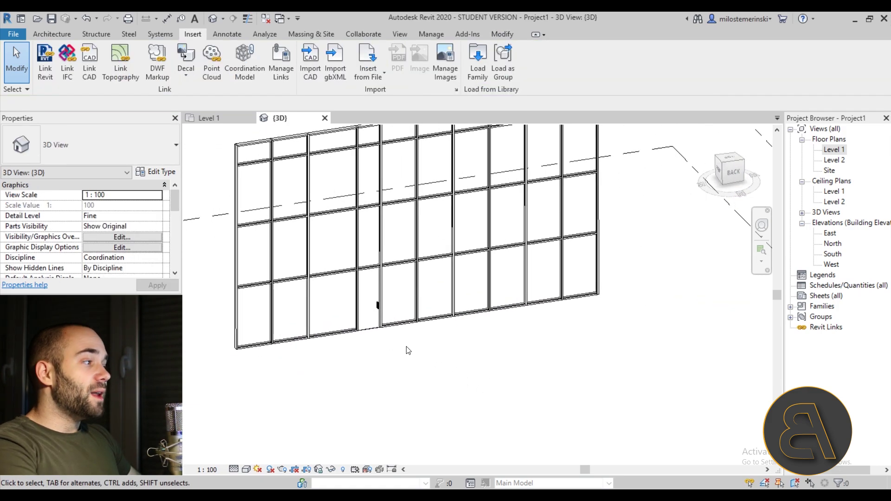
middle_click_drag(439, 310, 419, 325, "shift")
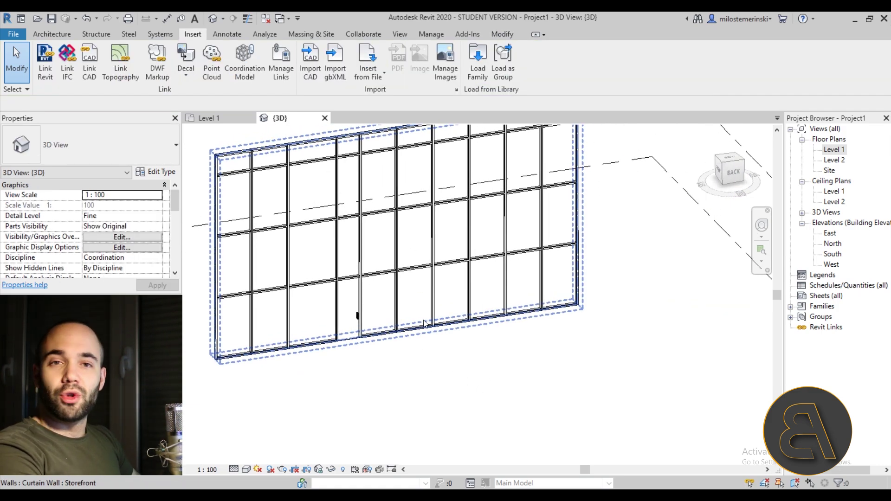
scroll(441, 336, "up", 2)
scroll(430, 349, "down", 3)
scroll(454, 331, "up", 3)
left_click(506, 319)
left_click(472, 360)
scroll(500, 315, "up", 2)
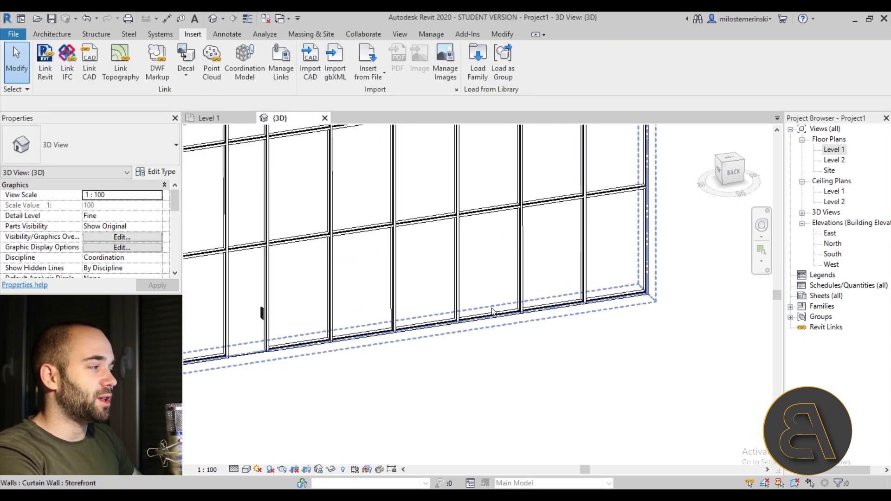
double_click(835, 150)
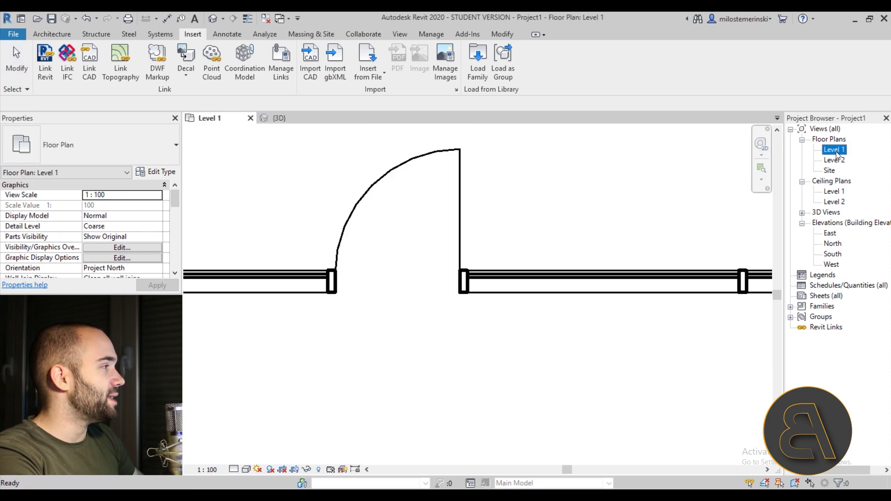
Change the 140.00 and 190.00 curtain grid spacings to 90 each
scroll(553, 308, "down", 2)
scroll(383, 314, "up", 1)
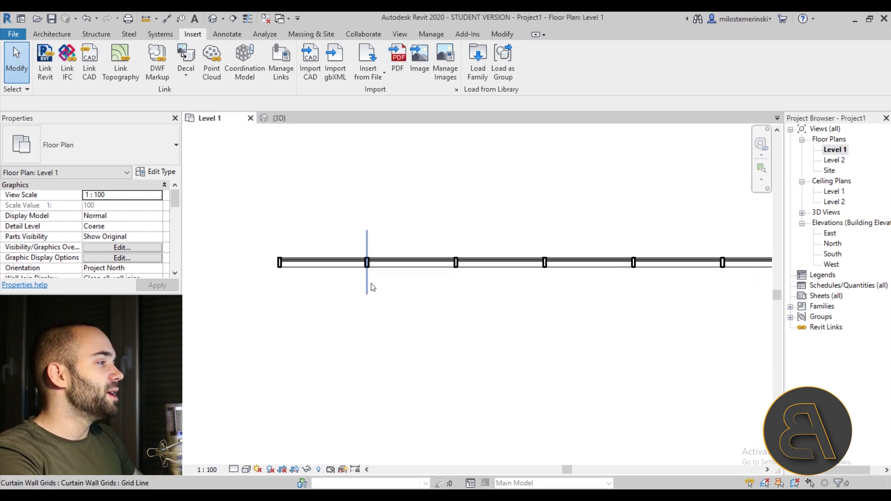
left_click(368, 280)
scroll(405, 274, "up", 1)
left_click(466, 301)
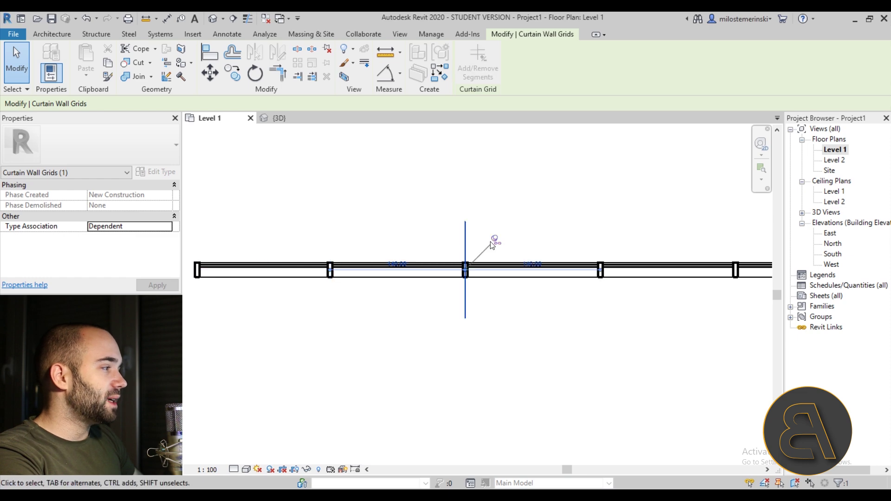
left_click(398, 264)
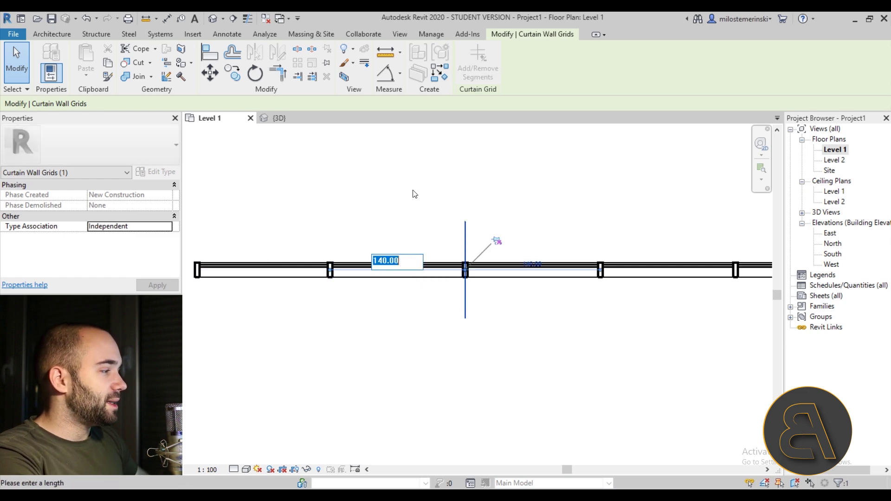
key("Return")
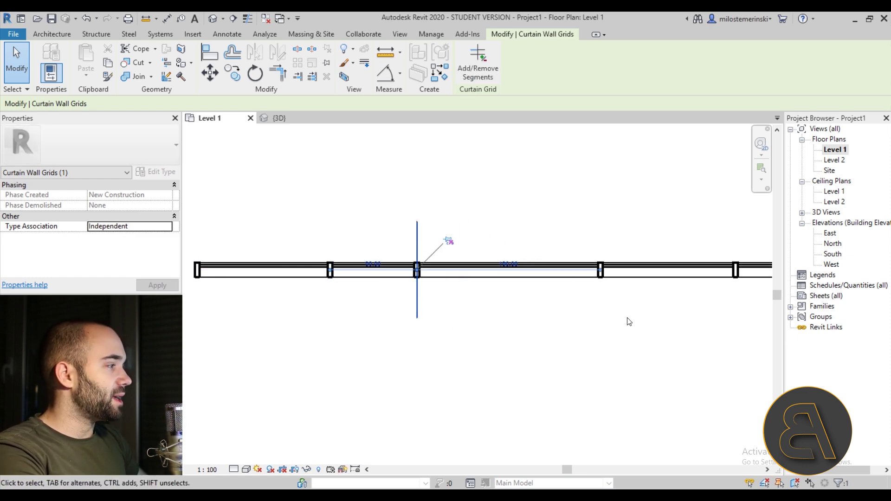
left_click(600, 297)
left_click(509, 263)
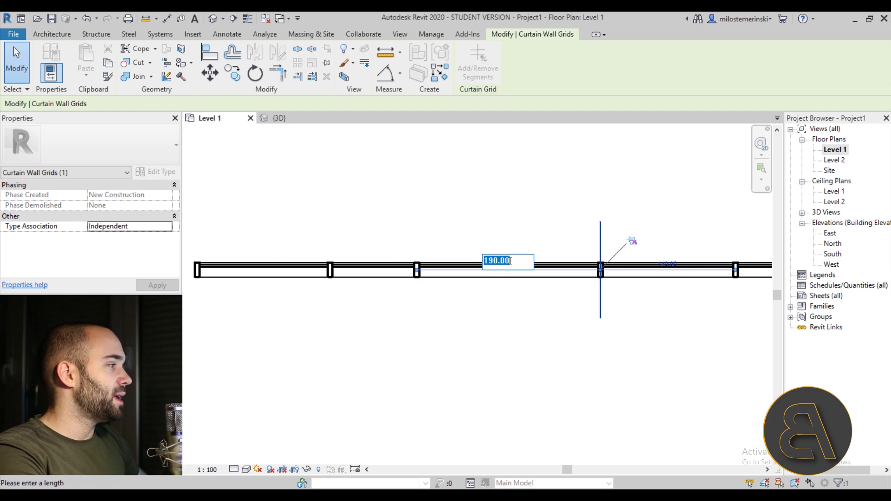
type("90")
key("Return")
key("Escape")
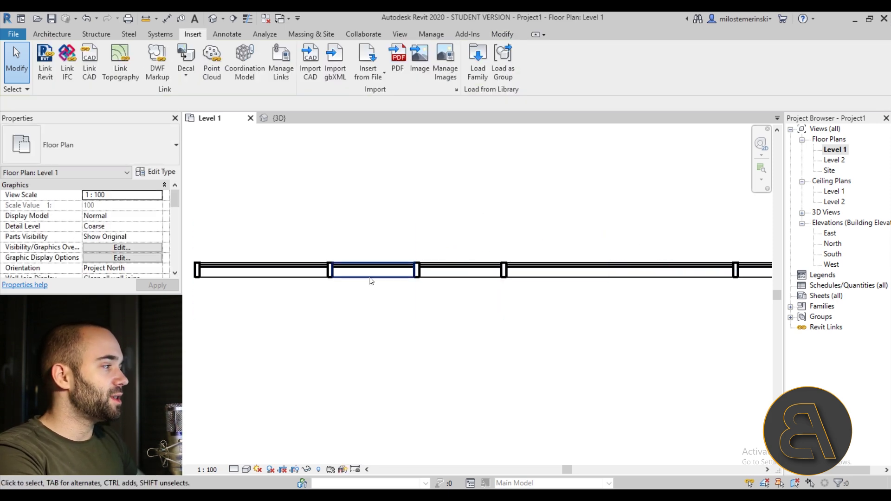
In the 3D view, try a double storefront door on a glazed panel, then undo it
left_click(215, 18)
scroll(431, 240, "up", 4)
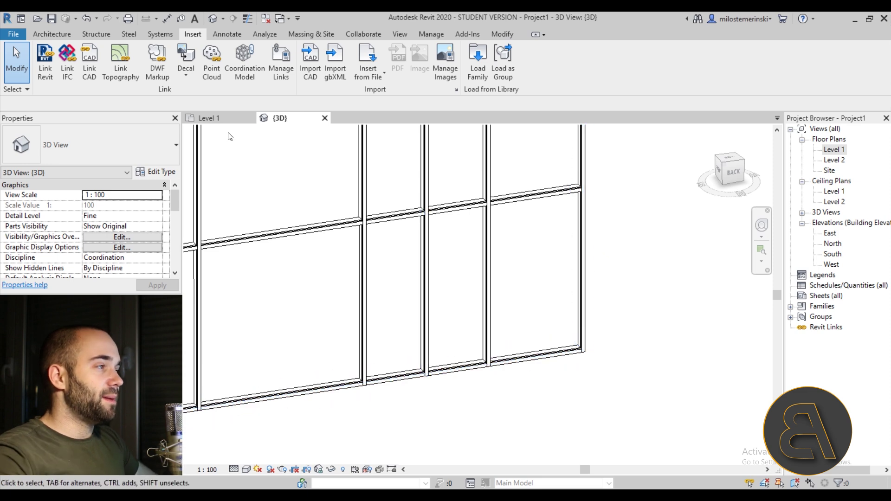
key("Tab")
key("Tab")
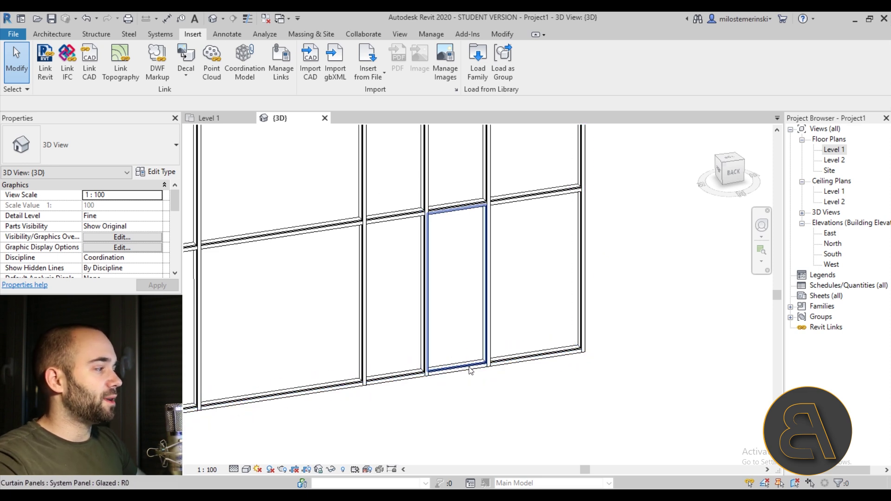
left_click(469, 369)
left_click(91, 142)
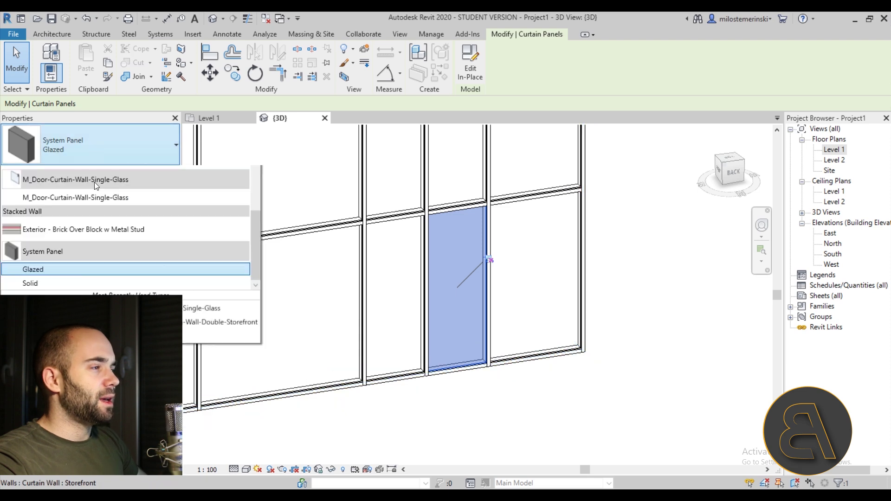
left_click(140, 296)
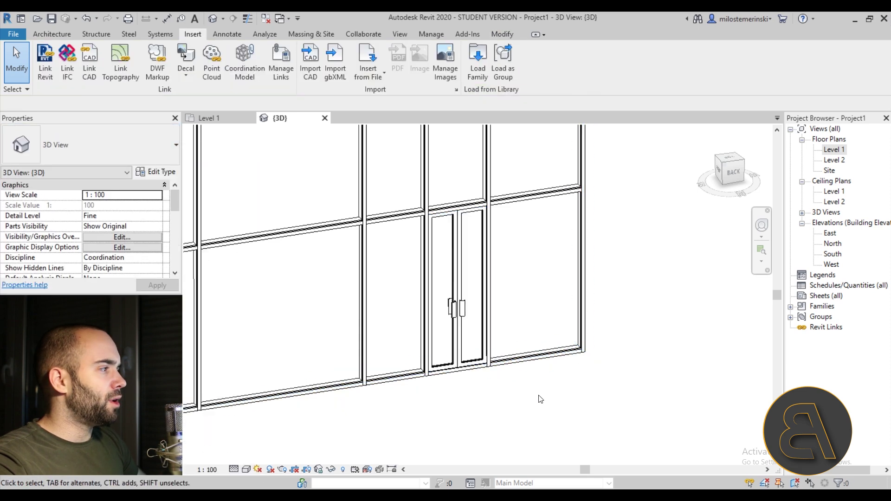
scroll(475, 332, "up", 4)
scroll(550, 322, "down", 5)
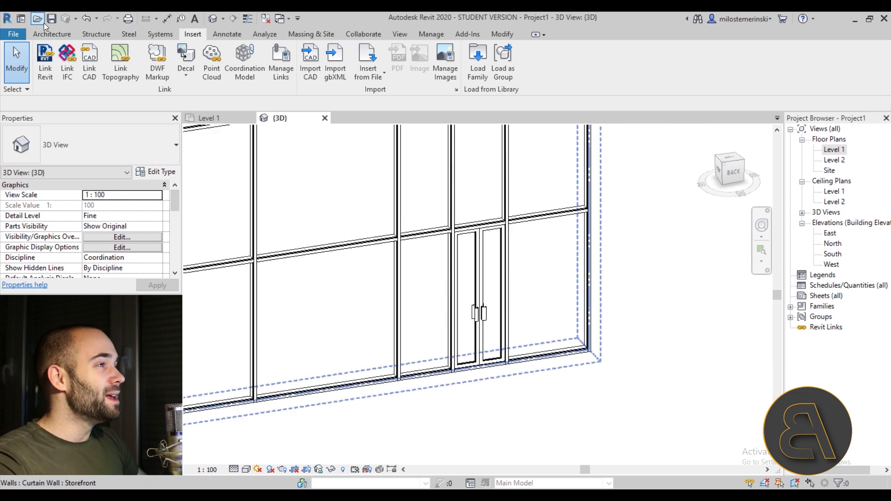
left_click(87, 20)
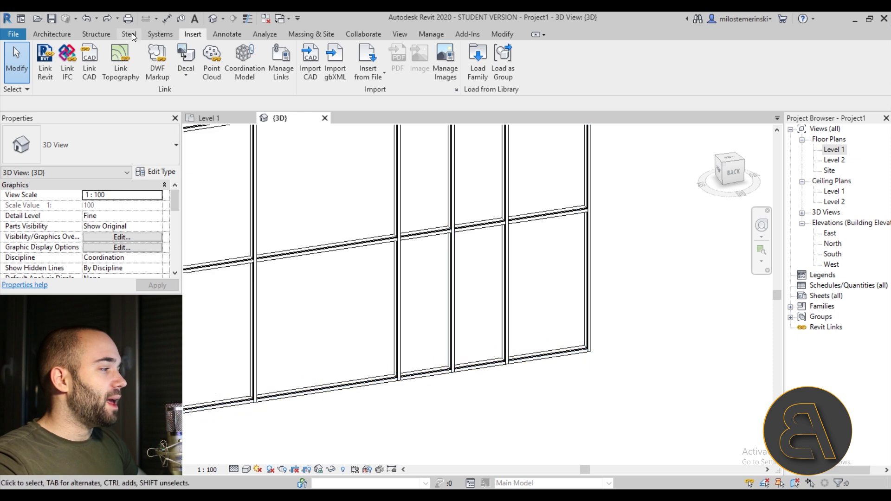
Select the 90-spaced curtain grid line and bring its spacing dimensions into view
left_click(87, 19)
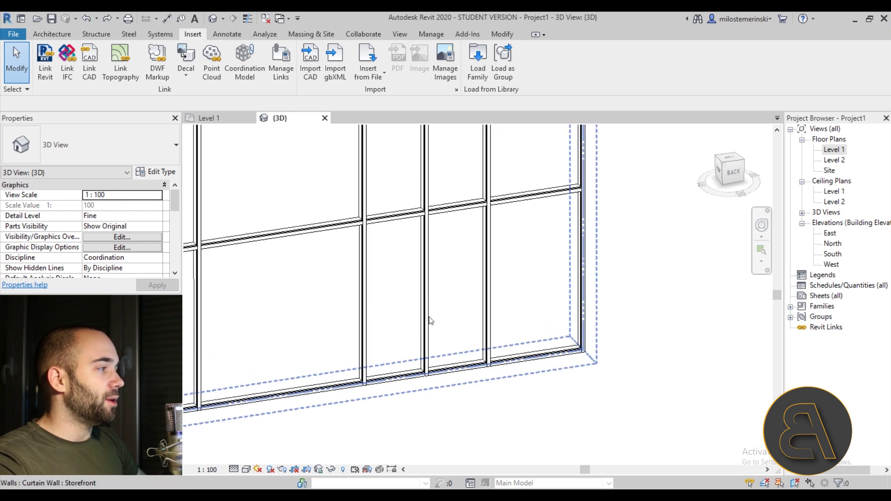
left_click(426, 273)
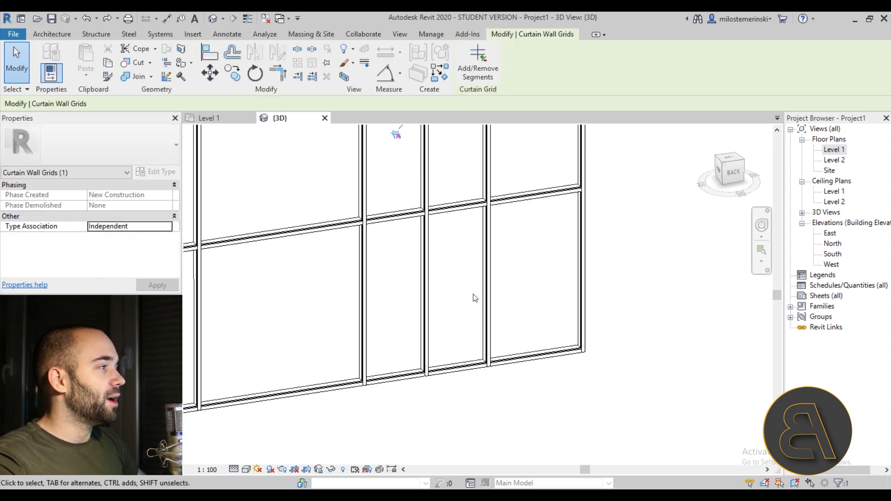
scroll(459, 315, "down", 2)
key("Escape")
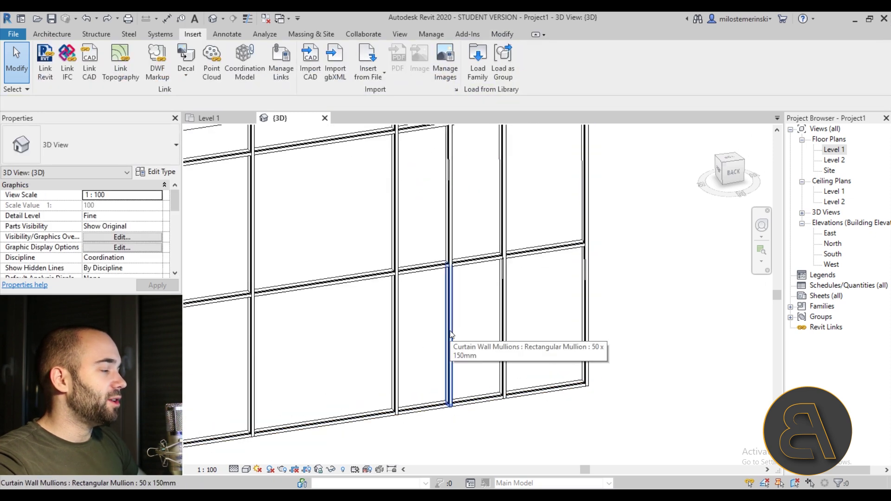
key("Tab")
key("Tab")
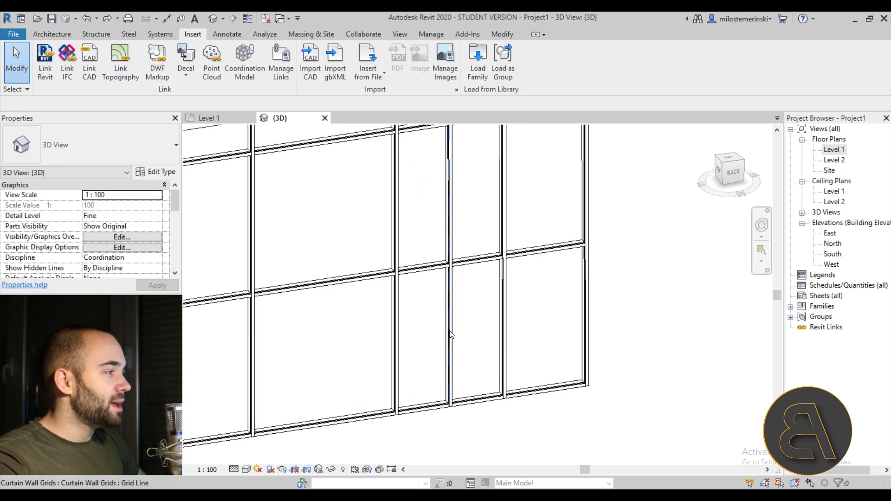
left_click(450, 333)
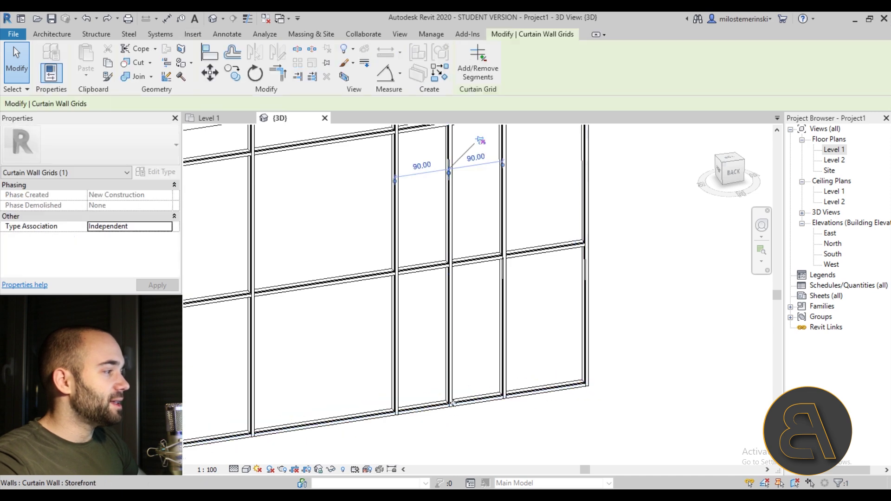
scroll(446, 344, "up", 4)
scroll(422, 333, "down", 4)
key("Tab")
middle_click_drag(423, 333, 460, 316)
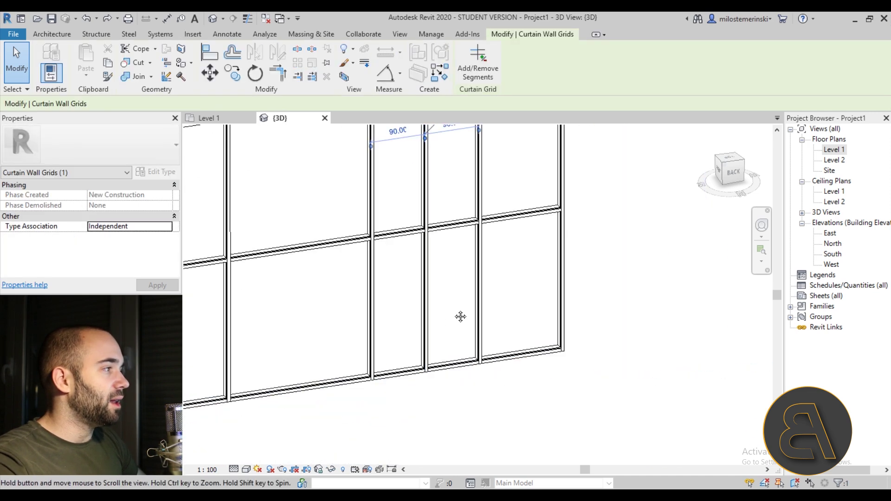
scroll(453, 259, "down", 2)
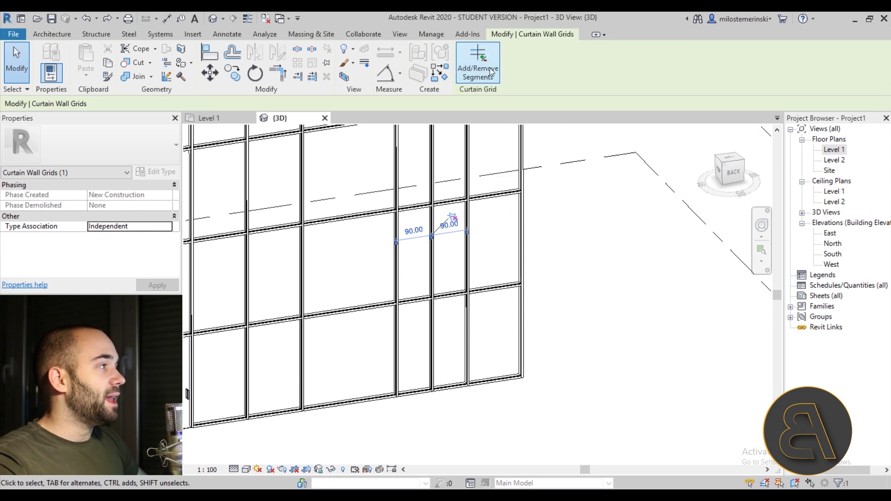
Remove the lower grid segment so the two bottom panels merge into one
left_click(469, 77)
left_click(432, 331)
scroll(447, 362, "up", 2)
key("Escape")
key("Escape")
scroll(433, 344, "down", 4)
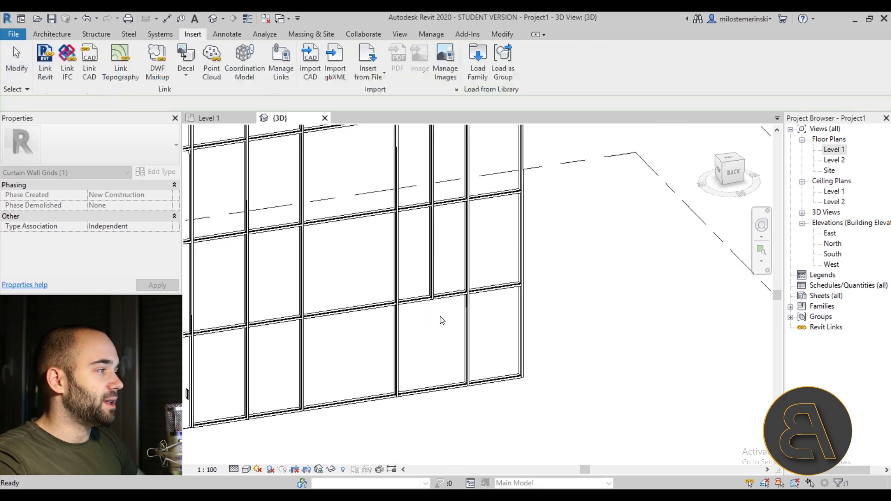
Unpin and delete the bottom mullion pieces beneath the merged wide panel
scroll(433, 372, "up", 3)
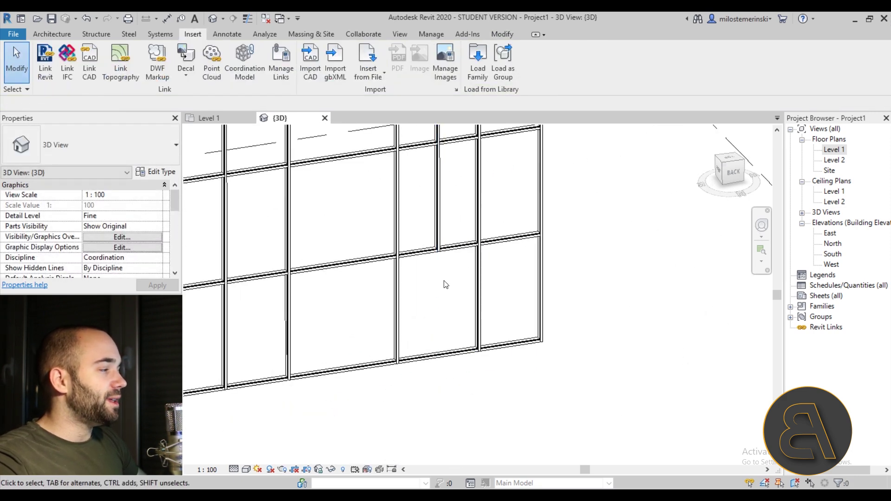
scroll(459, 332, "up", 3)
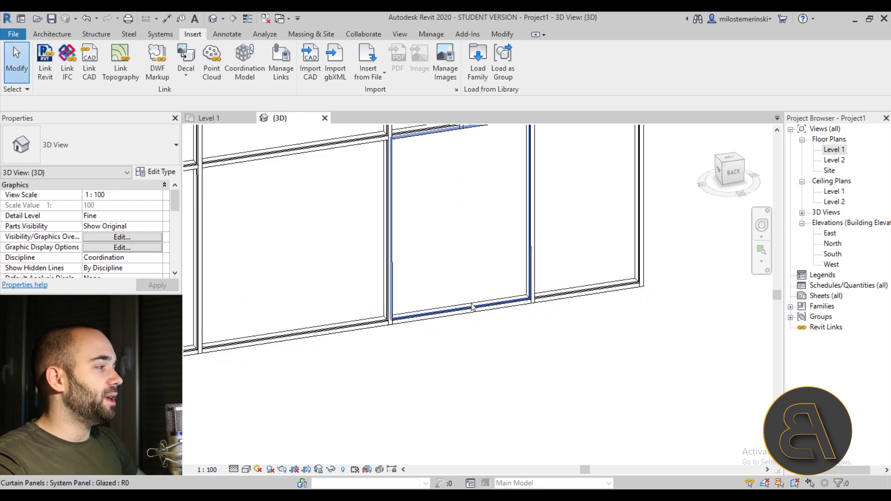
left_click(472, 306)
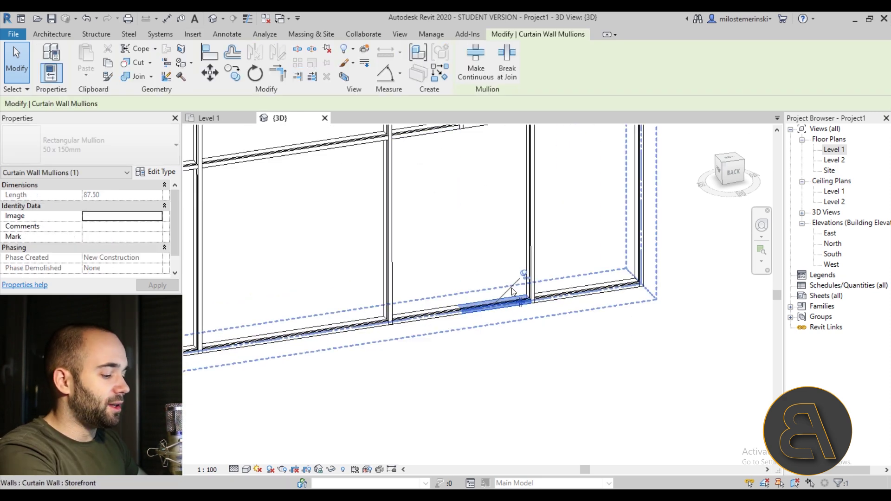
key("Delete")
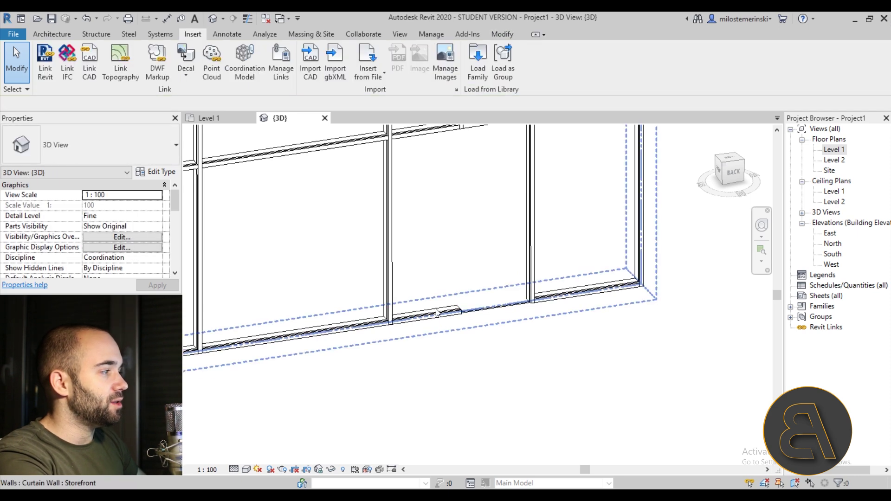
left_click(436, 312)
key("Escape")
key("Tab")
left_click(454, 316)
left_click(455, 286)
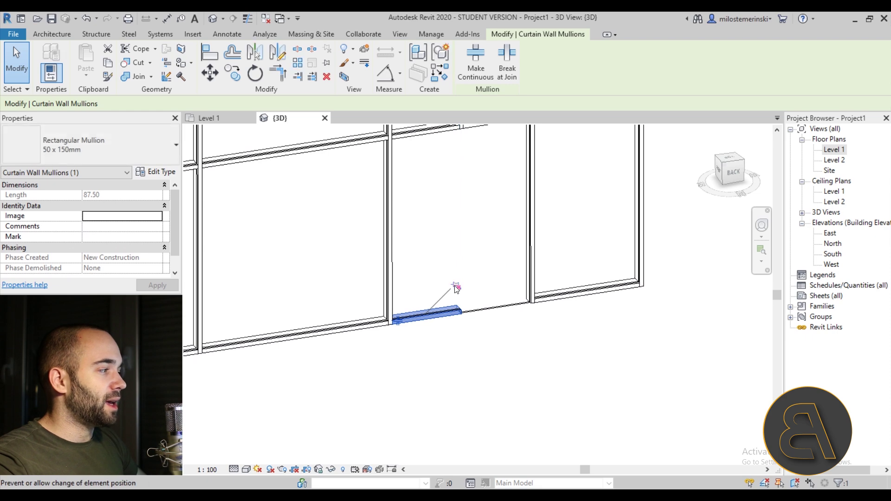
key("Delete")
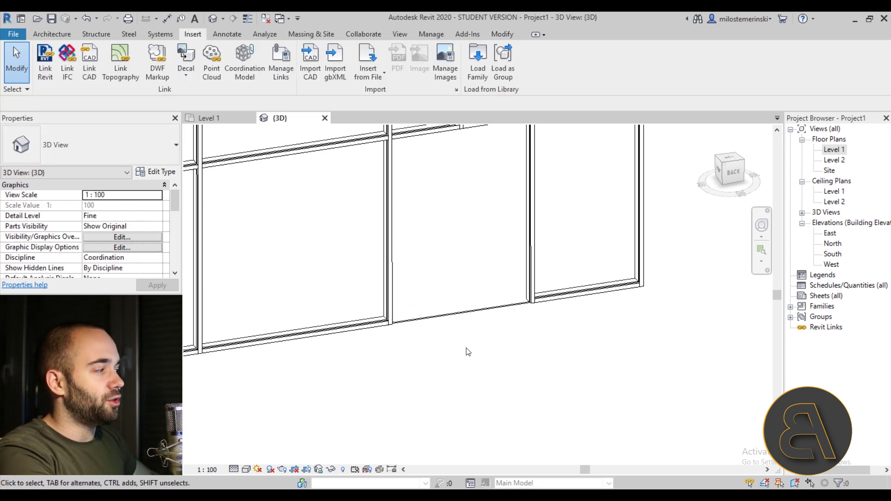
key("Tab")
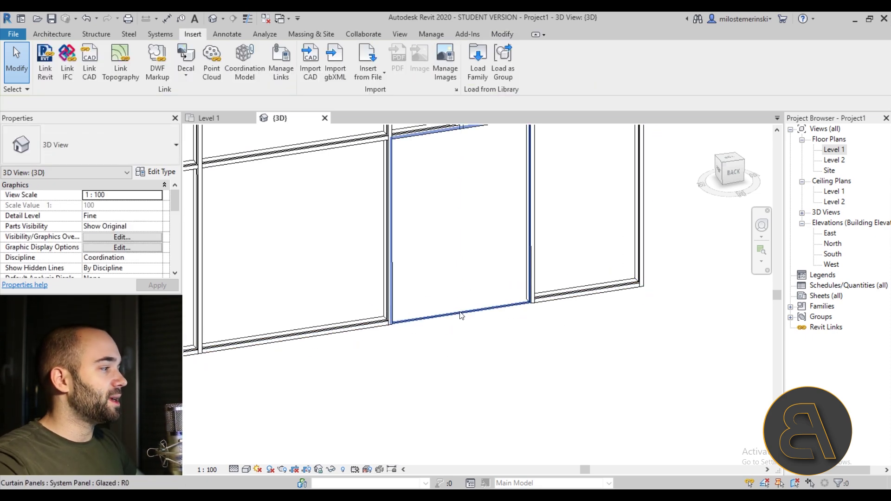
Change the merged tall panel to the M_Door-Curtain-Wall-Double-Storefront type
left_click(461, 314)
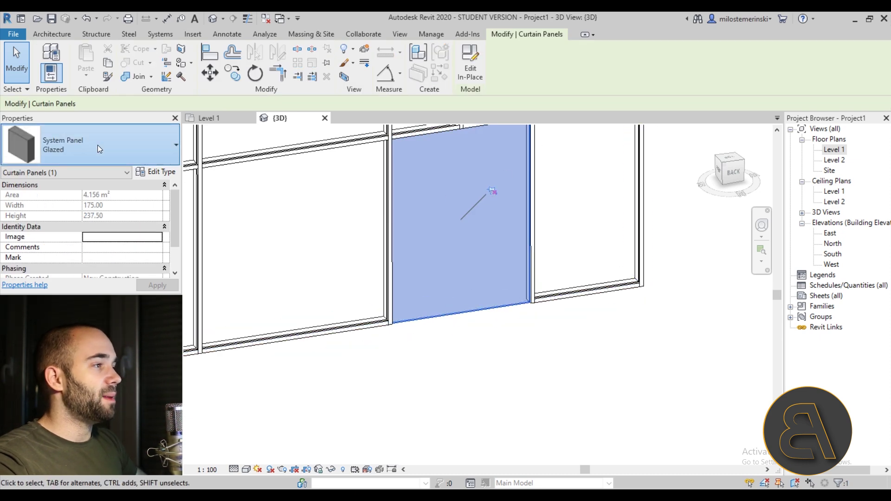
left_click(98, 145)
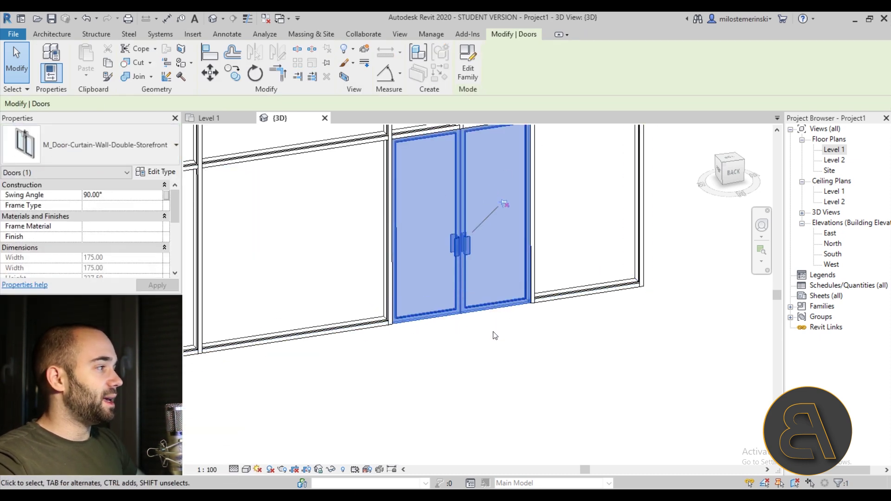
scroll(487, 355, "down", 3)
left_click(488, 355)
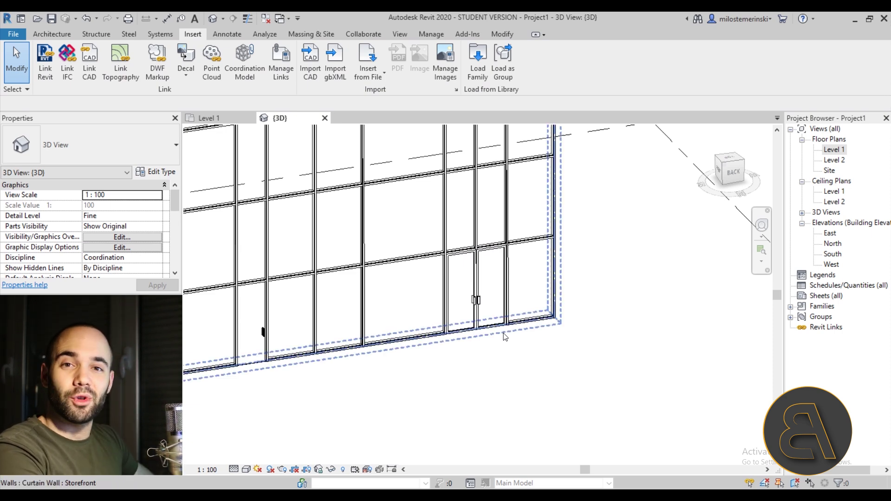
Select and deselect the new double storefront door a few times to check it
scroll(480, 354, "up", 3)
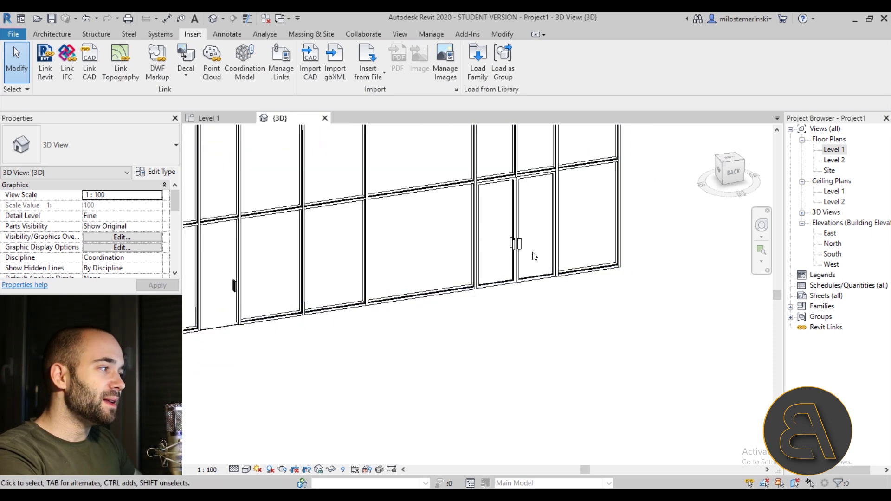
left_click(514, 284)
left_click(563, 328)
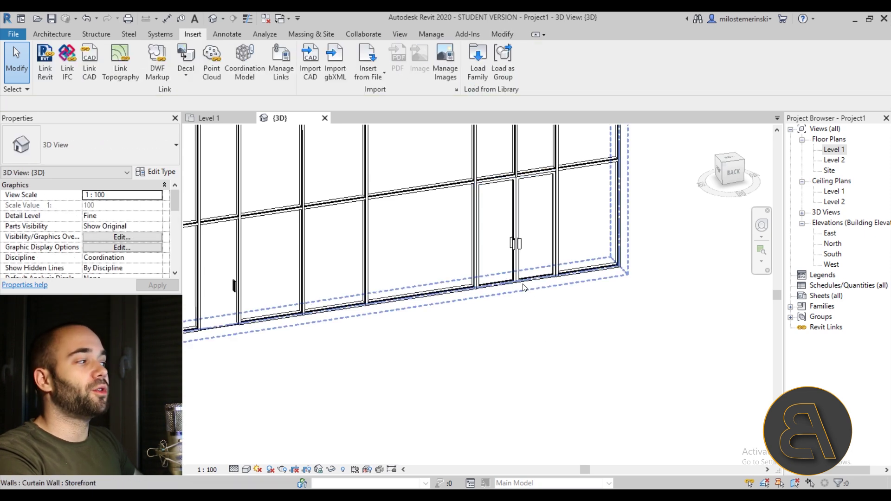
left_click(514, 284)
left_click(515, 319)
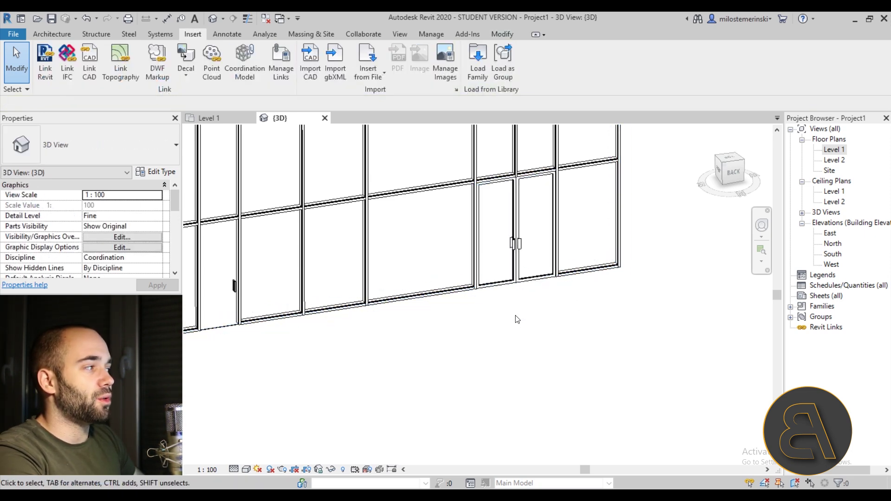
left_click(514, 284)
left_click(503, 308)
middle_click_drag(503, 308, 520, 302)
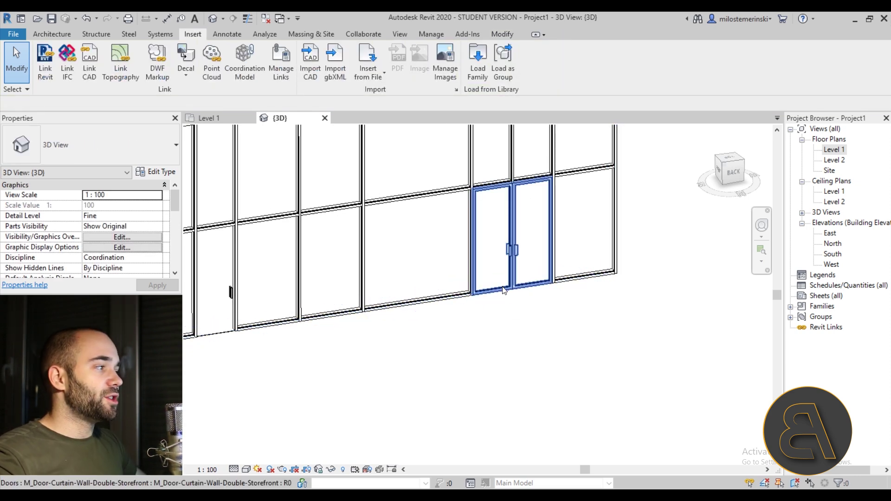
scroll(510, 297, "up", 2)
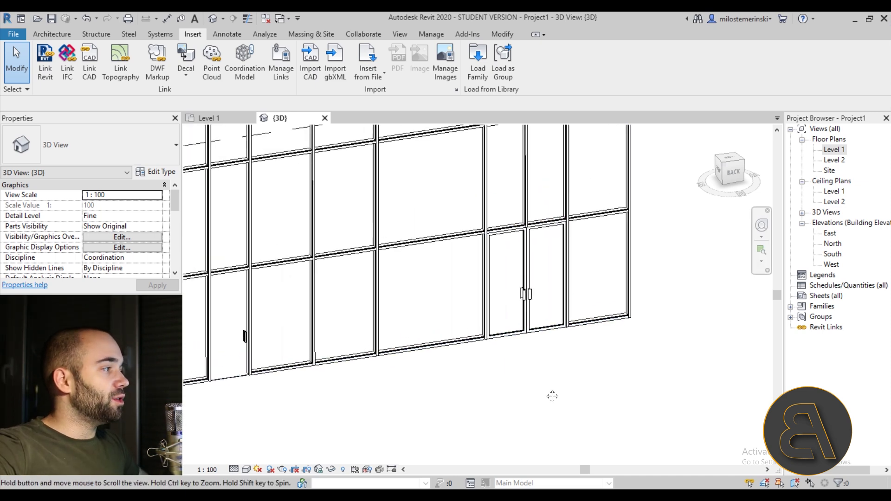
Load the revolving door family from Desktop > families > curtain wall panels
left_click(483, 77)
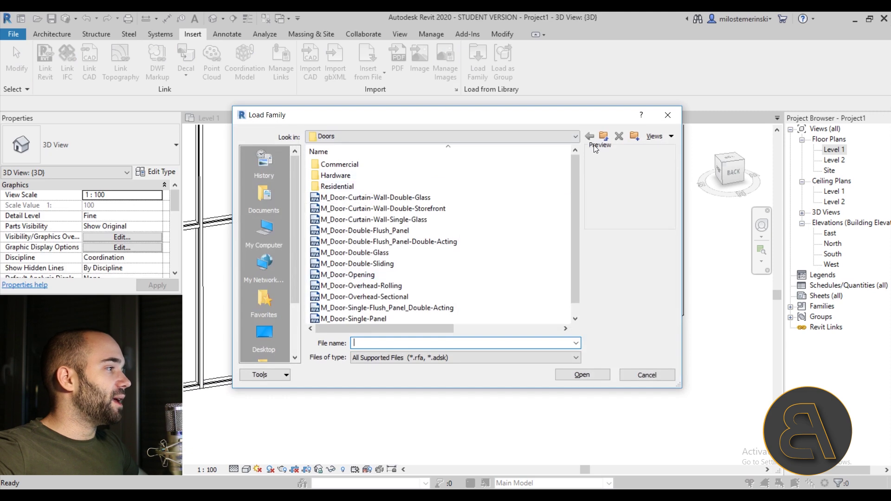
left_click(264, 343)
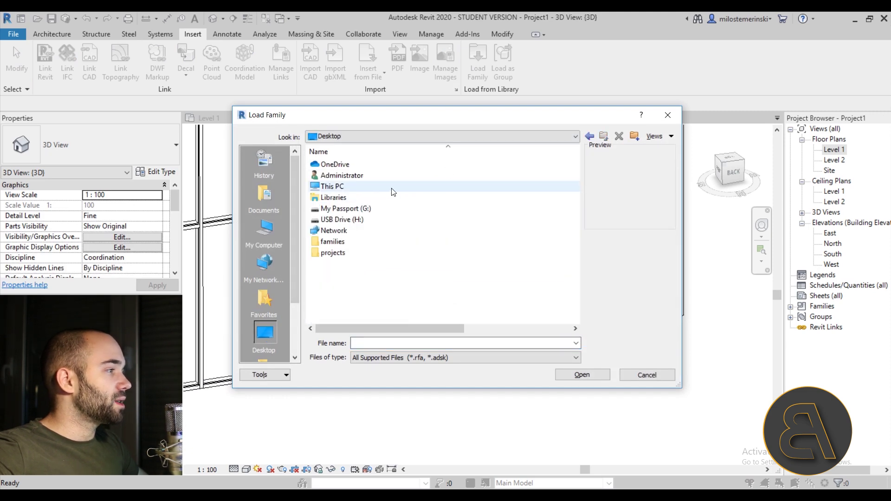
double_click(333, 241)
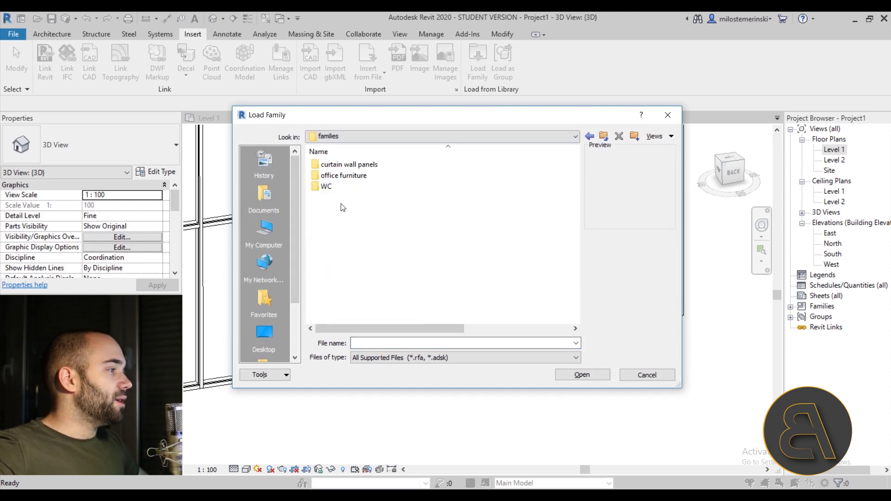
double_click(336, 164)
left_click(372, 164)
left_click(373, 176)
left_click(583, 374)
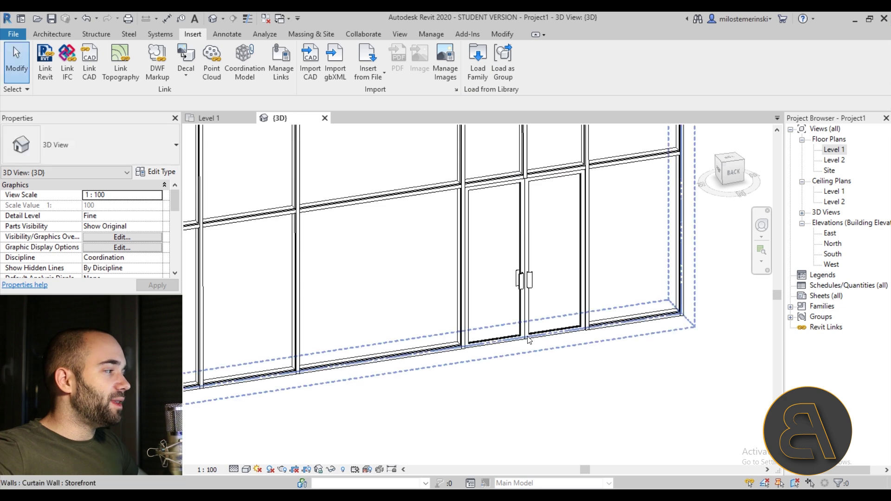
Swap the double storefront door for the Revolving_Door_for_Curtain_Wall_Panel_4806 type
left_click(523, 338)
key("Escape")
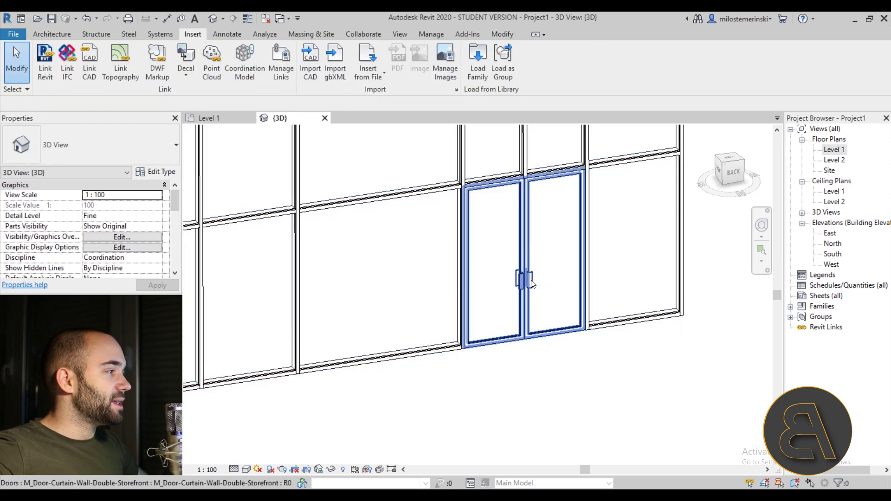
left_click(534, 278)
left_click(99, 145)
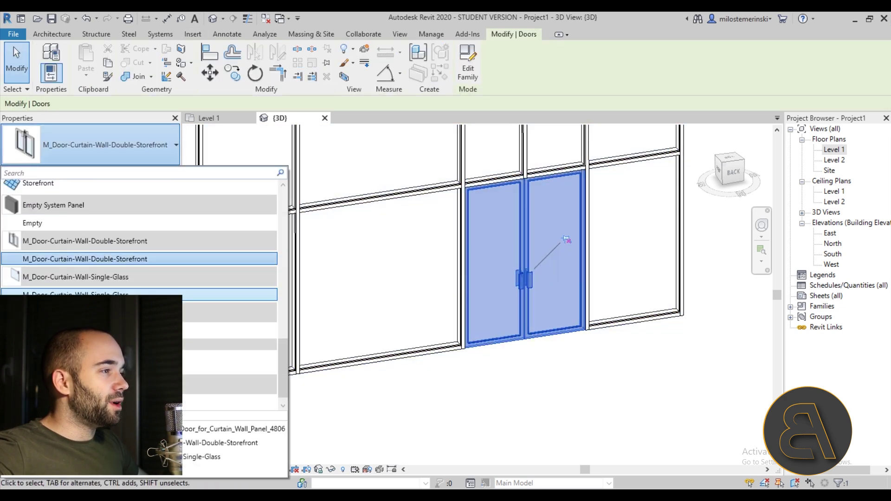
left_click(230, 330)
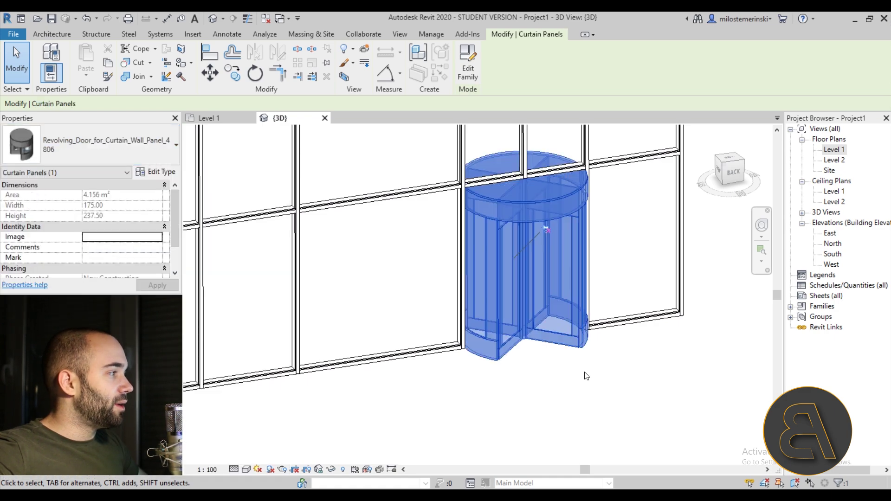
key("Escape")
left_click(556, 345)
key("Escape")
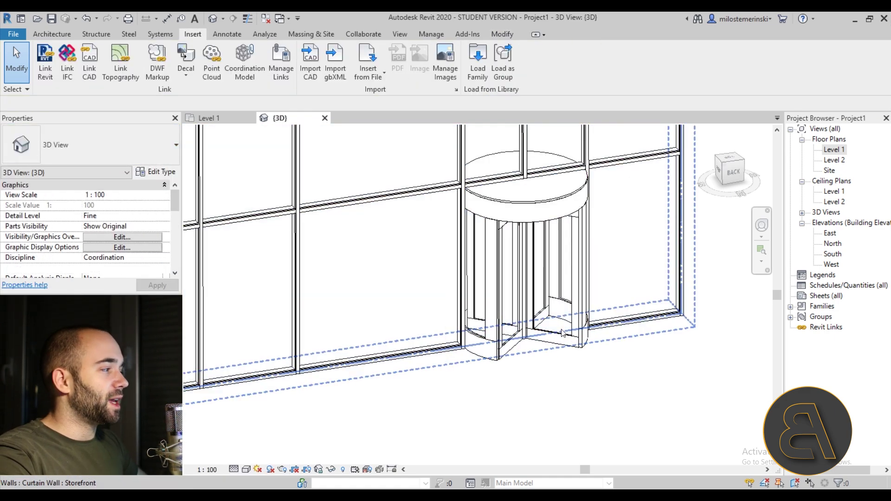
scroll(538, 280, "down", 2)
middle_click_drag(538, 280, 519, 346, "shift")
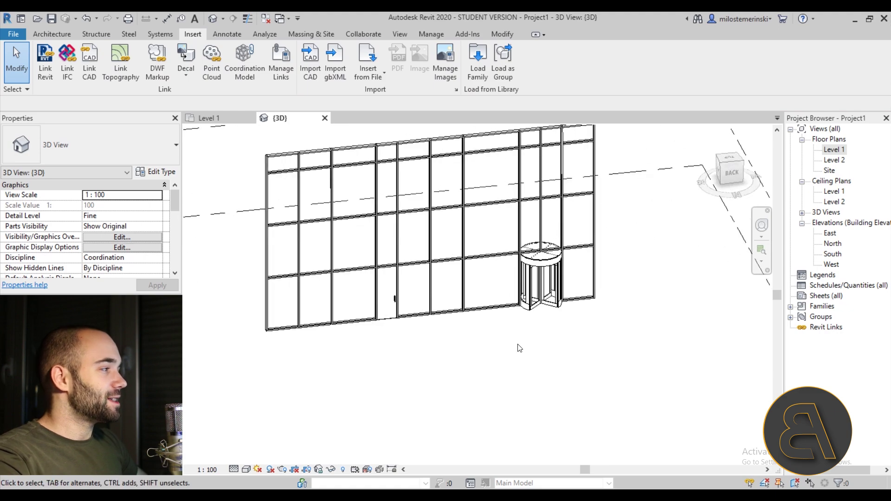
scroll(537, 324, "up", 3)
left_click(480, 297)
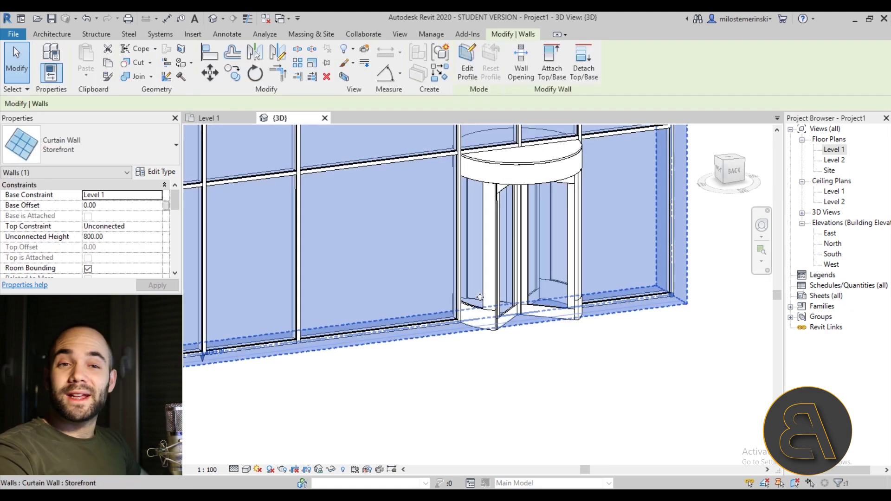
key("Escape")
scroll(480, 302, "down", 2)
middle_click_drag(506, 325, 332, 246, "shift")
scroll(446, 306, "up", 2)
middle_click_drag(459, 392, 472, 368, "shift")
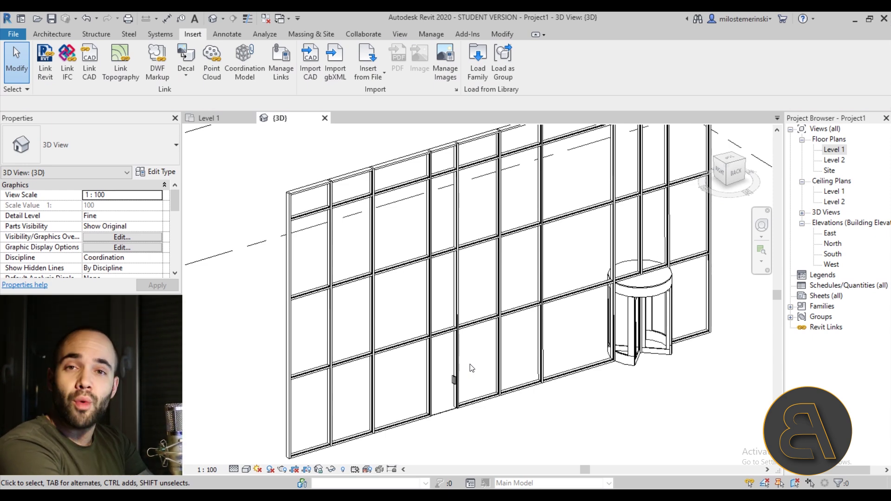
scroll(447, 252, "up", 5)
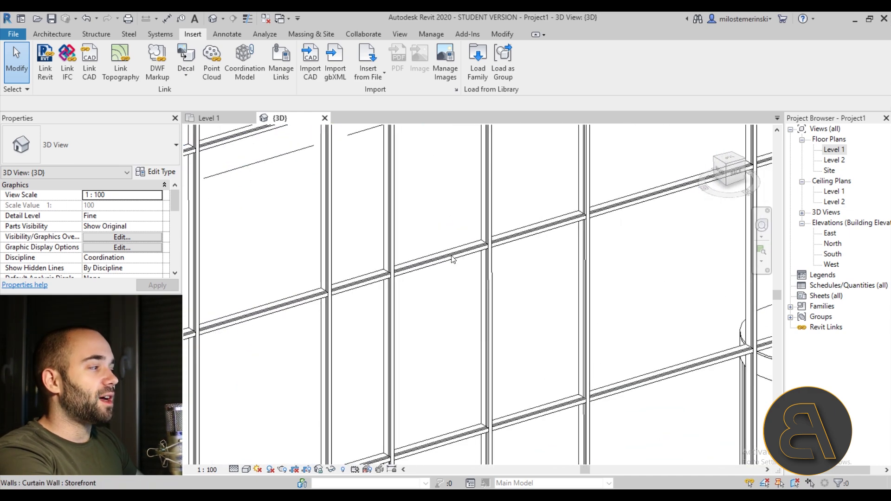
scroll(453, 258, "down", 5)
scroll(435, 274, "up", 5)
scroll(436, 275, "down", 4)
key("Tab")
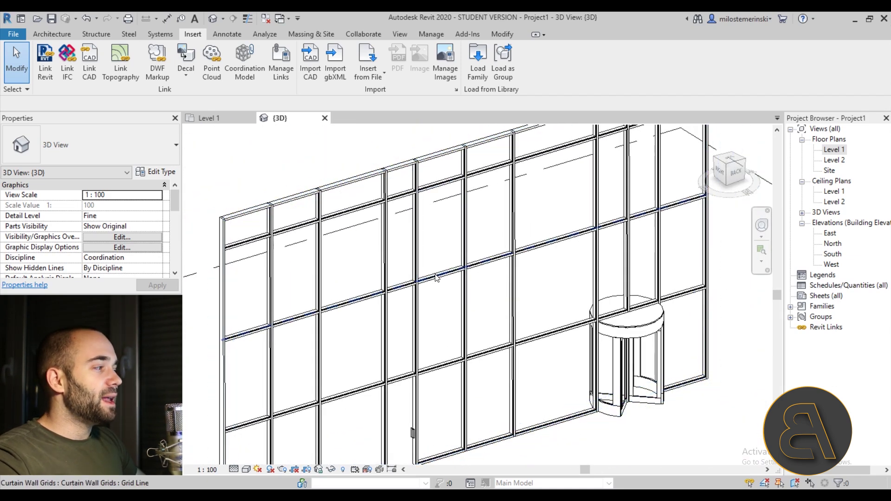
key("Tab")
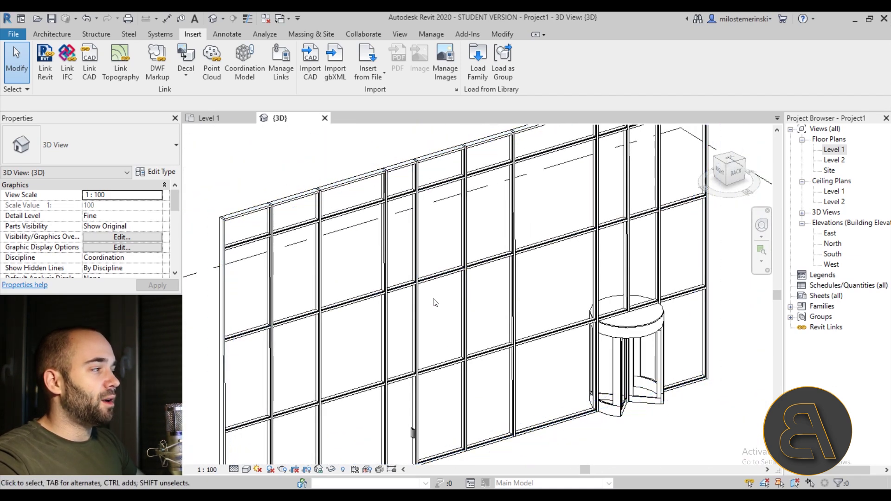
key("Tab")
left_click(433, 277)
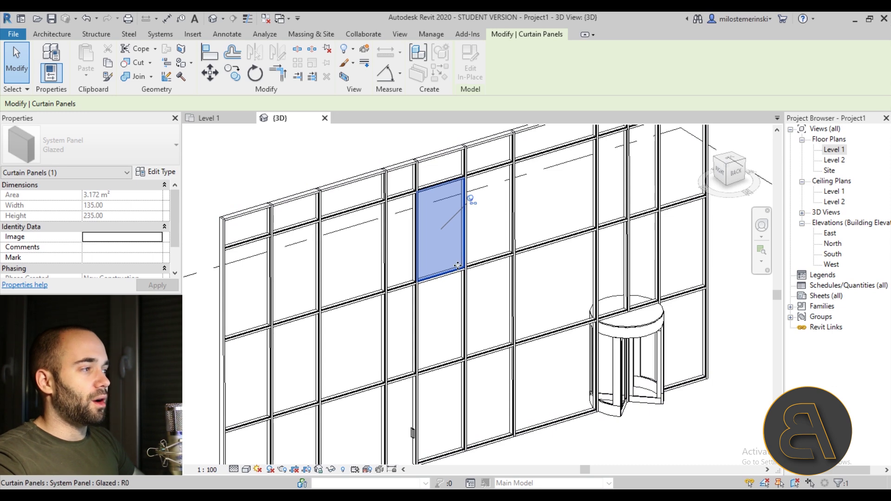
middle_click_drag(447, 296, 424, 282)
key("Escape")
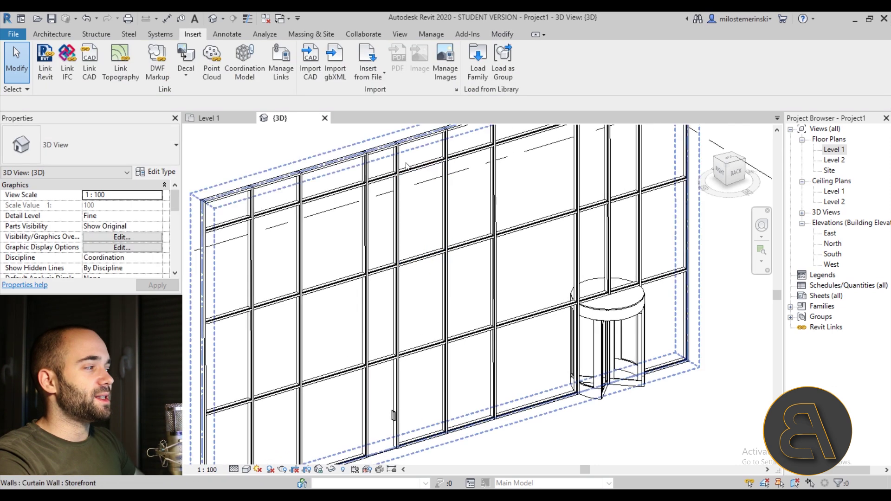
scroll(427, 259, "up", 1)
scroll(416, 270, "down", 2)
scroll(434, 263, "up", 5)
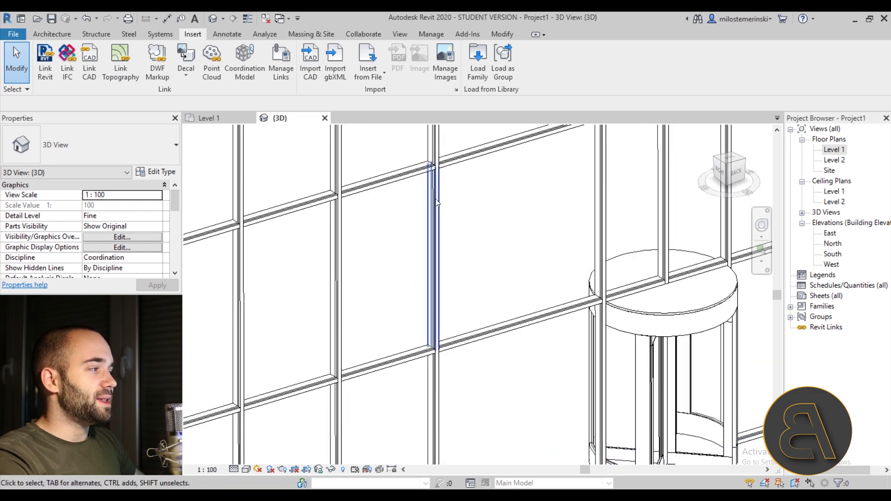
scroll(419, 305, "down", 4)
mouse_move(419, 305)
middle_mouse_down("shift")
mouse_move(507, 245)
mouse_move(432, 294)
middle_mouse_up("shift")
scroll(372, 206, "up", 3)
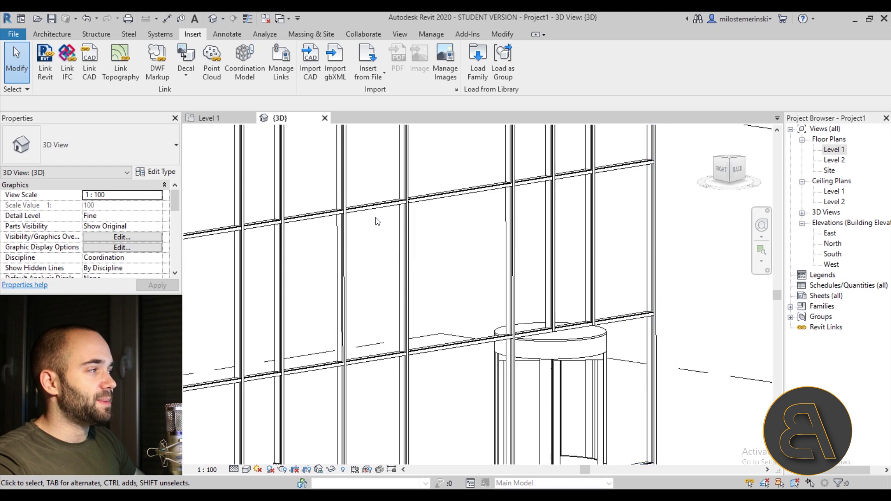
left_click(42, 37)
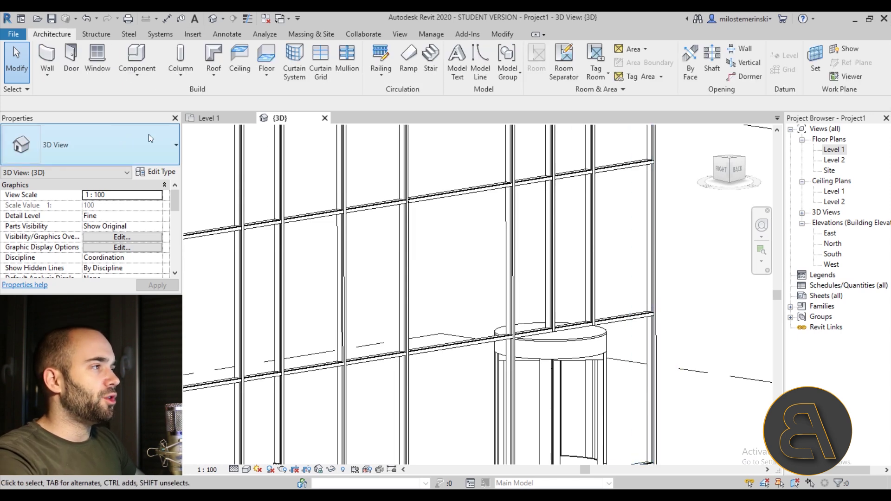
Add a one-segment horizontal curtain grid across a single bay, 140 above and 100 below
left_click(323, 74)
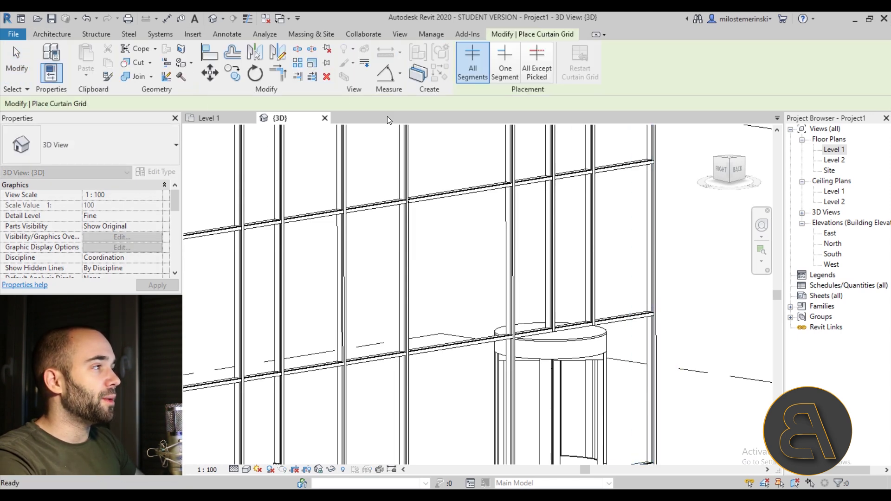
left_click(505, 65)
scroll(368, 272, "down", 5)
scroll(377, 260, "up", 5)
scroll(360, 263, "down", 3)
scroll(357, 266, "up", 4)
scroll(388, 259, "up", 3)
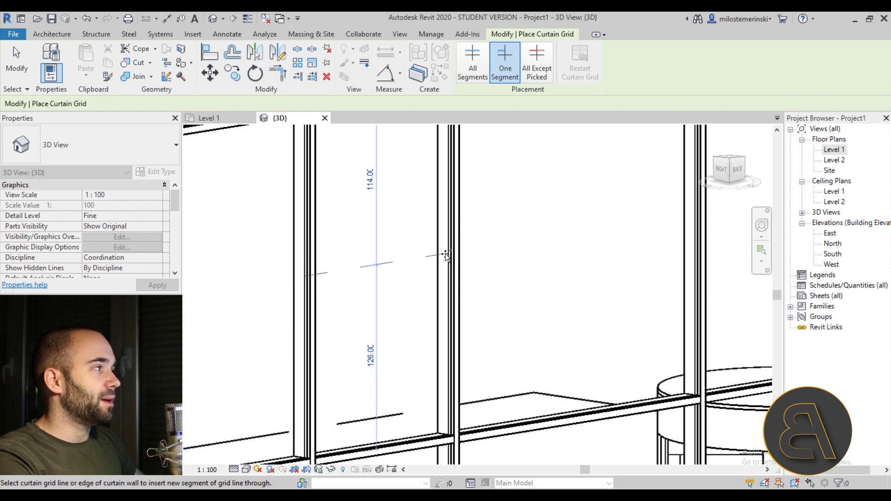
scroll(443, 259, "down", 3)
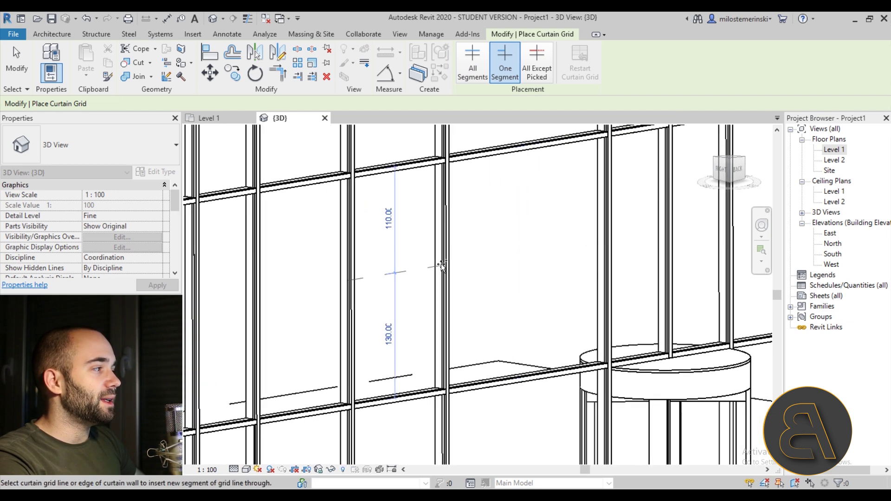
left_click(441, 297)
key("Escape")
key("Escape")
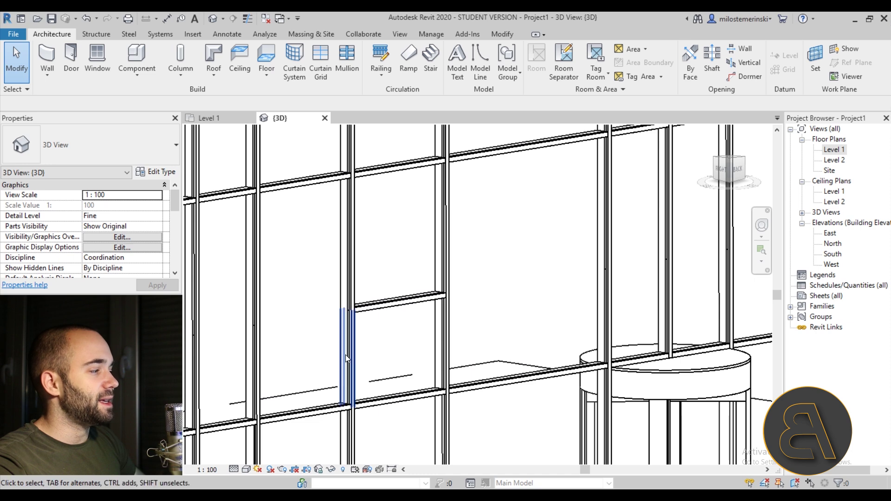
Inspect the new grid segment and the glazed panel above it
left_click(430, 297)
key("Escape")
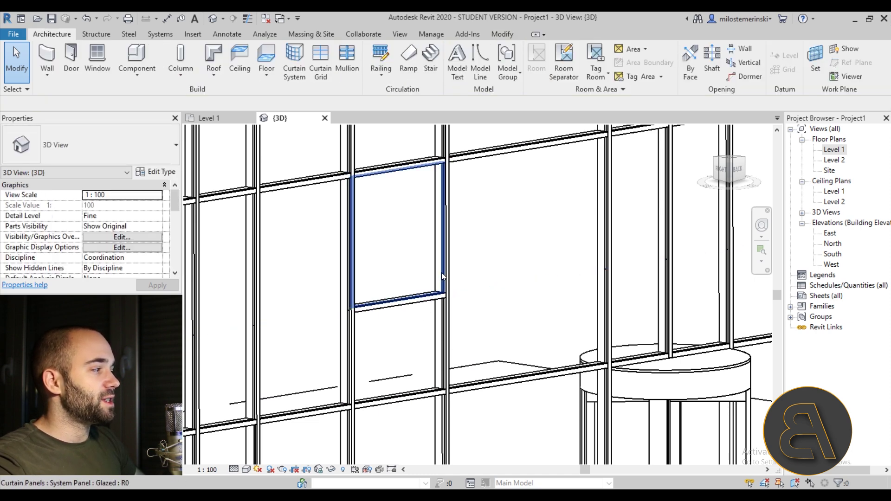
left_click(420, 213)
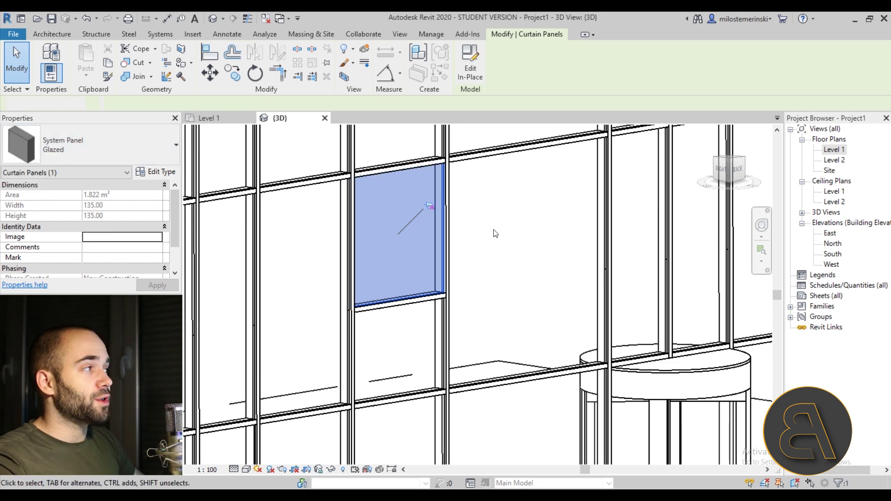
key("Escape")
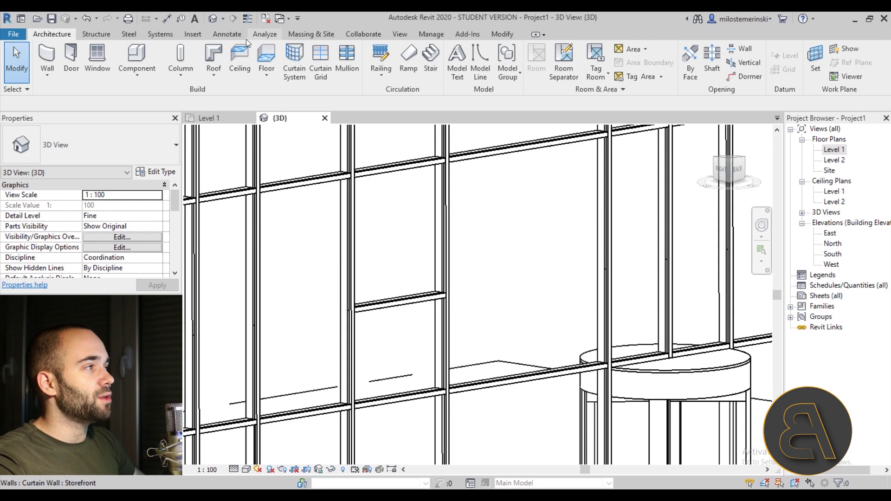
Load M_Curtain Wall-Awning.rfa from the US Metric Windows library
left_click(193, 34)
left_click(478, 65)
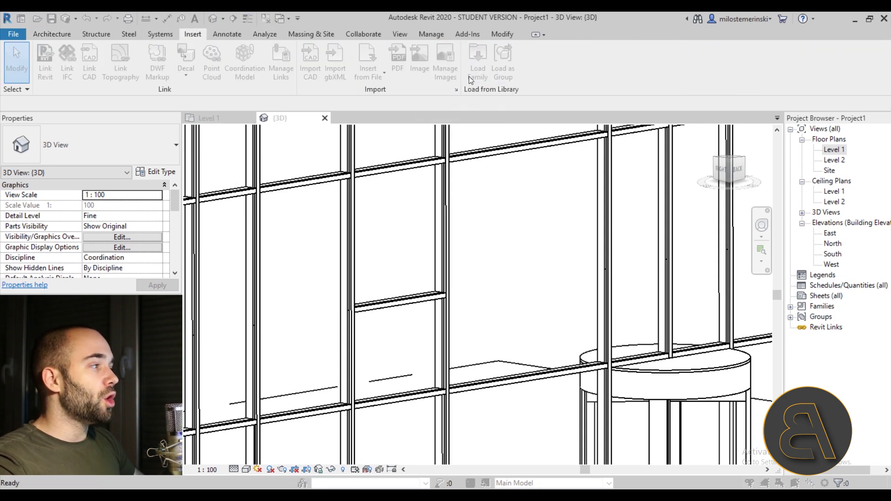
scroll(278, 324, "down", 2)
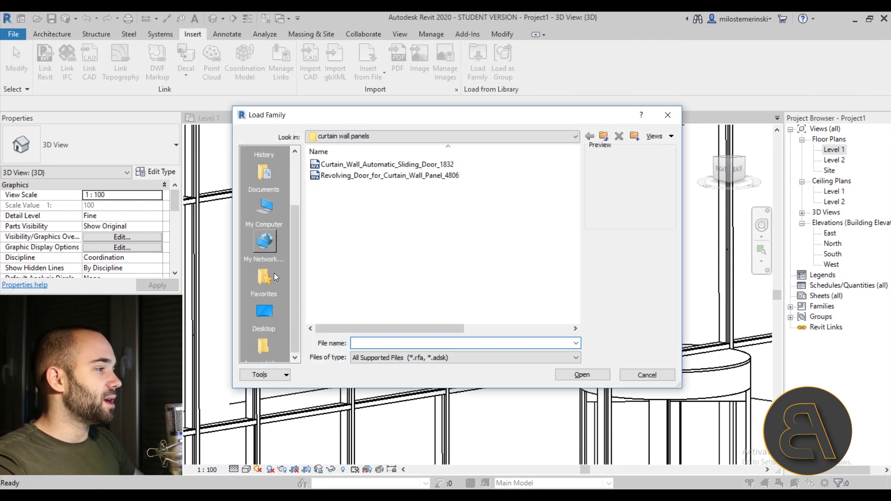
left_click(263, 332)
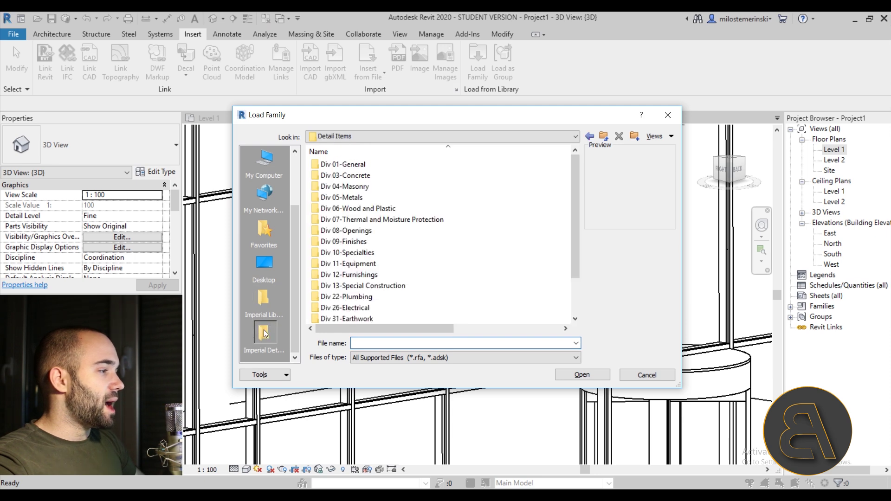
left_click(604, 137)
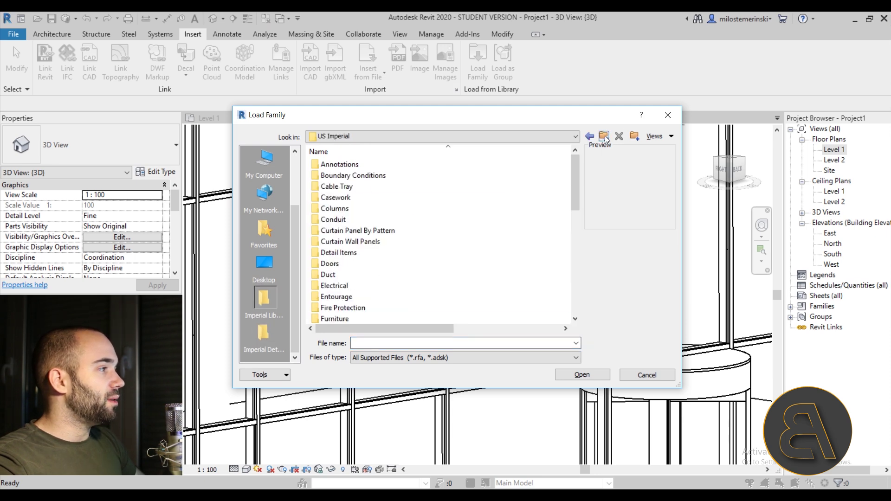
left_click(604, 136)
double_click(336, 186)
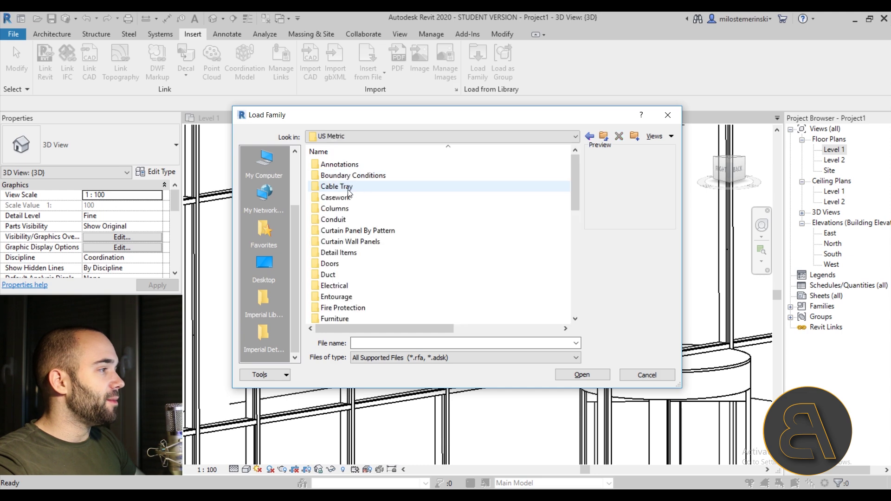
scroll(333, 230, "down", 8)
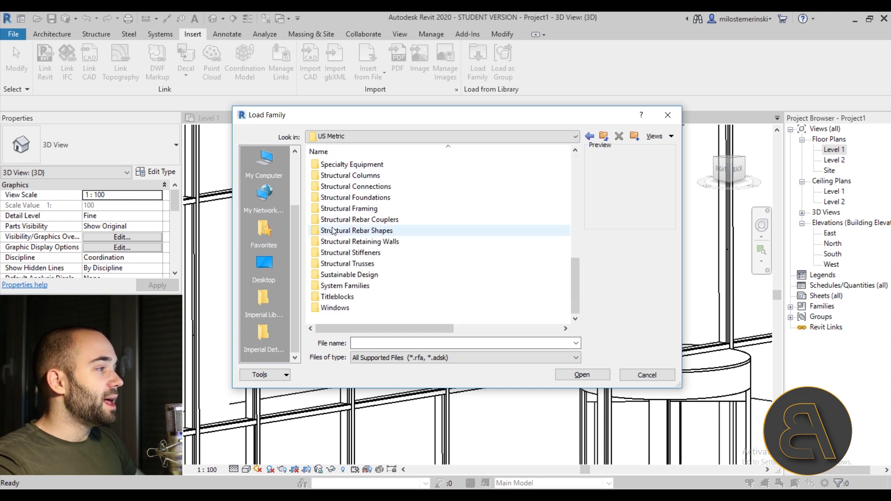
double_click(334, 308)
left_click(332, 176)
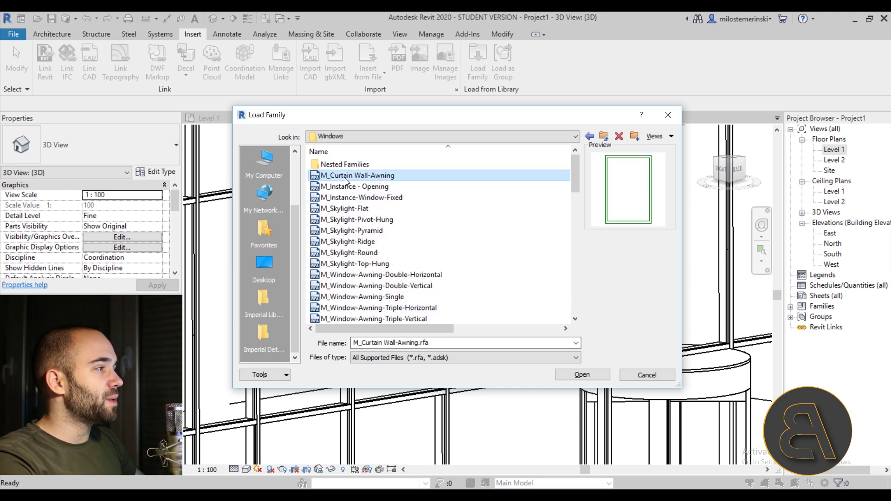
left_click(582, 376)
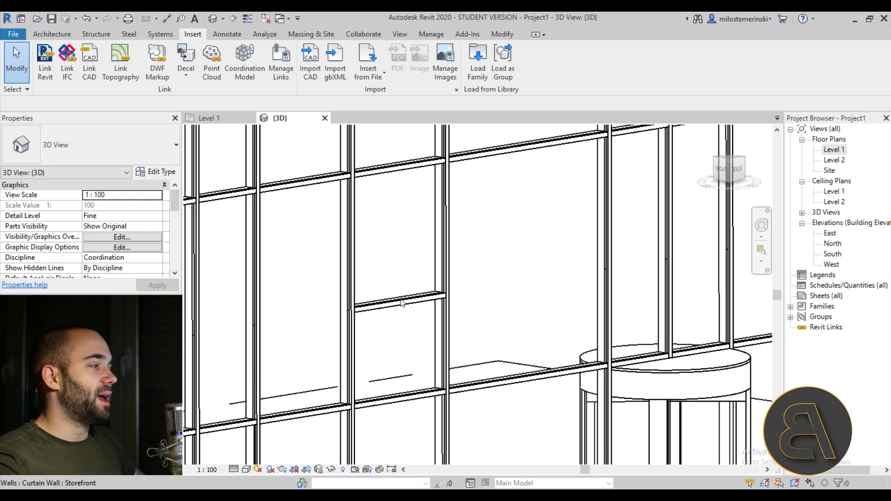
Change the glazed panel above the new segment to the M_Curtain Wall-Awning window type
key("Tab")
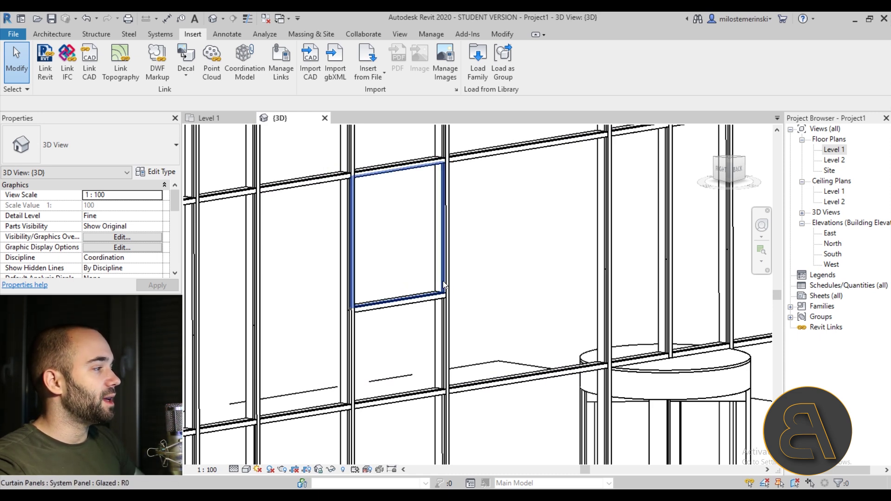
left_click(440, 253)
left_click(102, 145)
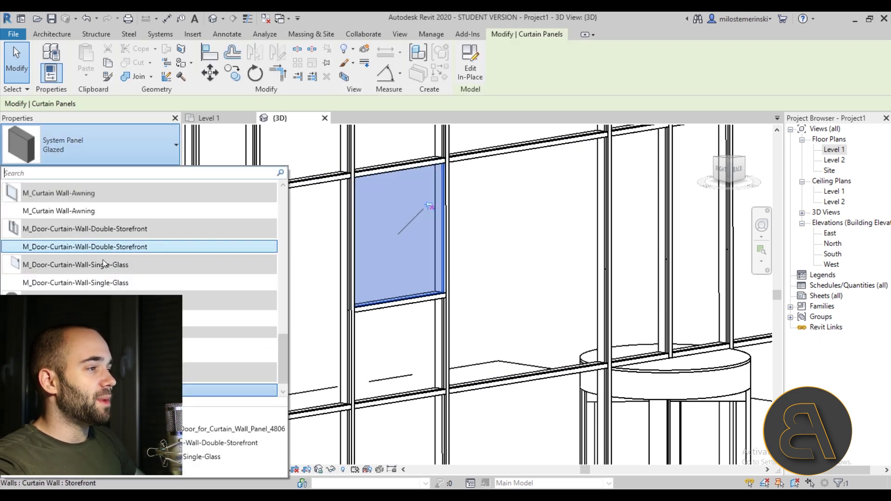
left_click(59, 210)
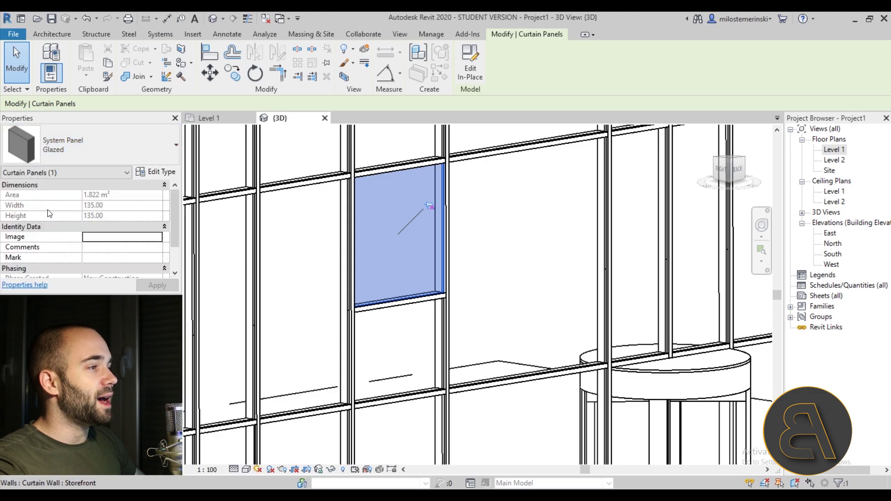
left_click(526, 269)
middle_click_drag(527, 271, 563, 245, "shift")
scroll(461, 297, "down", 6)
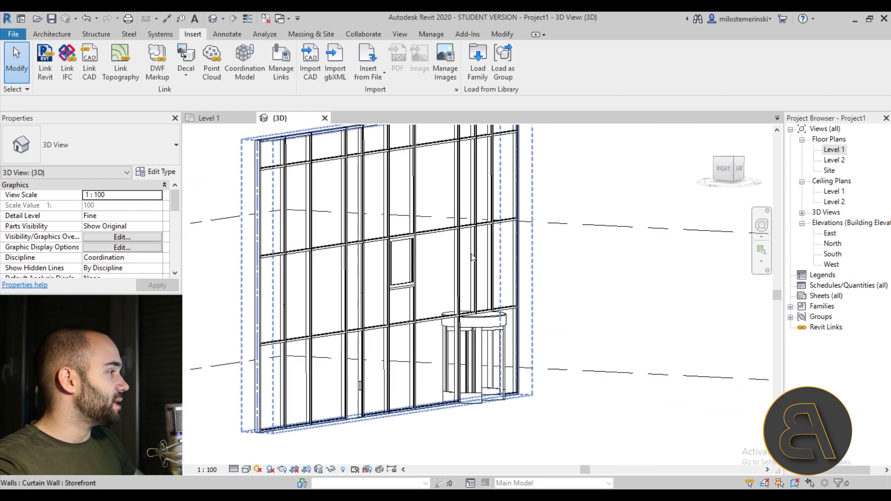
Change Level 2's temporary elevation dimension from 400.00 to 300
left_click(572, 226)
scroll(572, 226, "down", 3)
middle_click_drag(572, 226, 608, 264, "shift")
scroll(609, 264, "up", 3)
left_click(663, 219)
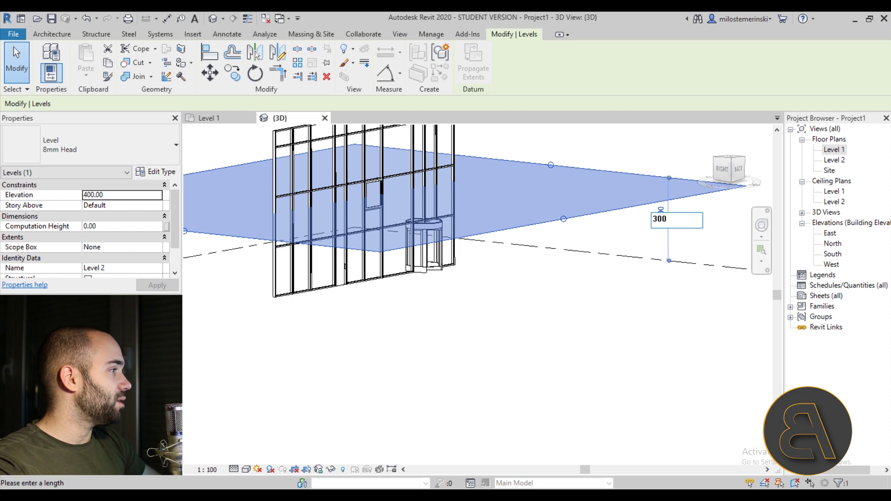
type("300")
key("Return")
left_click(517, 360)
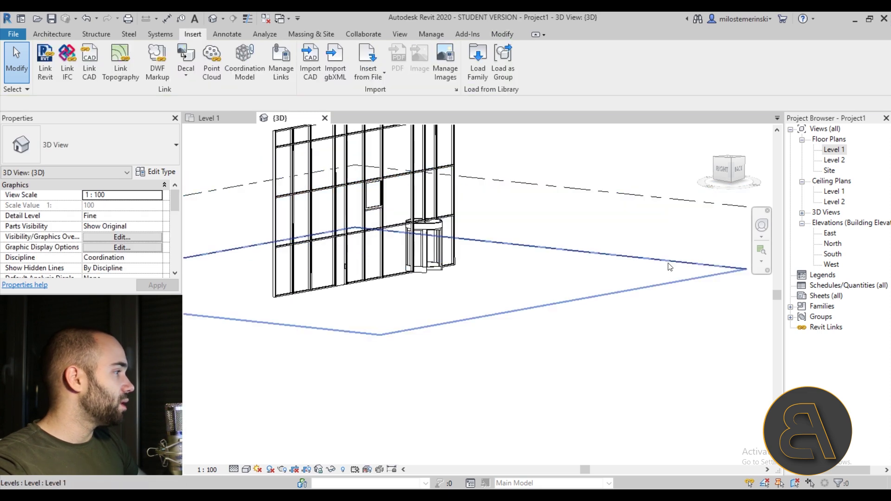
Open the Level 2 floor plan and test-flip the awning window, keeping its original facing
double_click(835, 160)
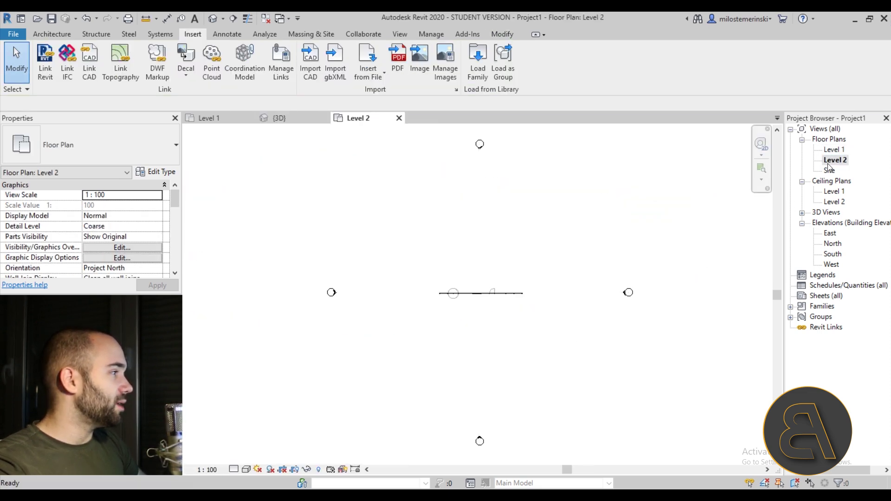
scroll(505, 245, "up", 4)
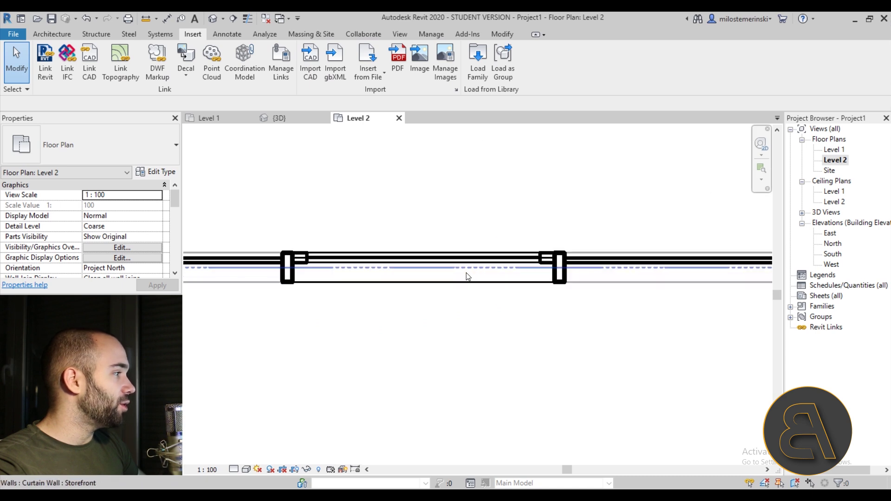
left_click(418, 253)
left_click(439, 214)
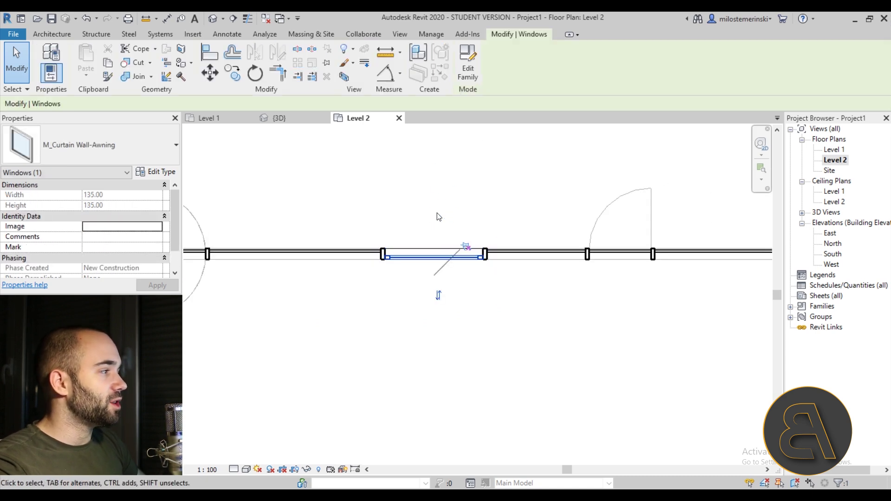
left_click(437, 296)
left_click(438, 208)
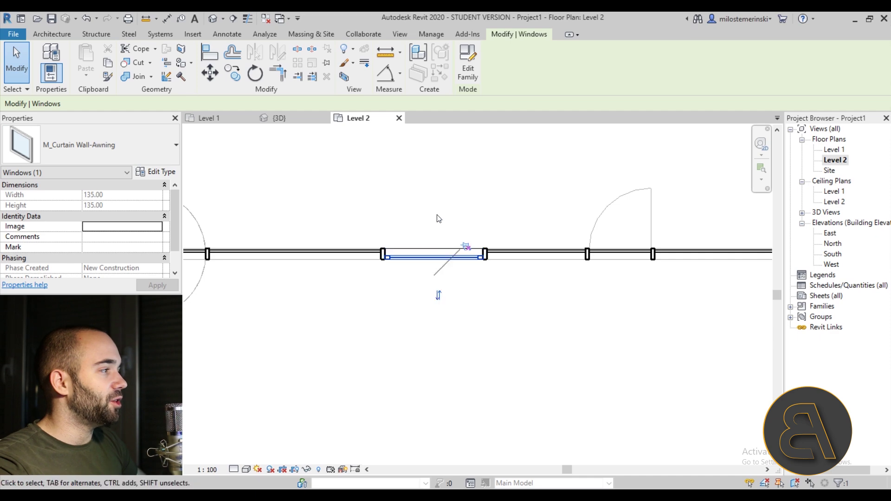
left_click(438, 295)
key("Escape")
scroll(387, 247, "up", 4)
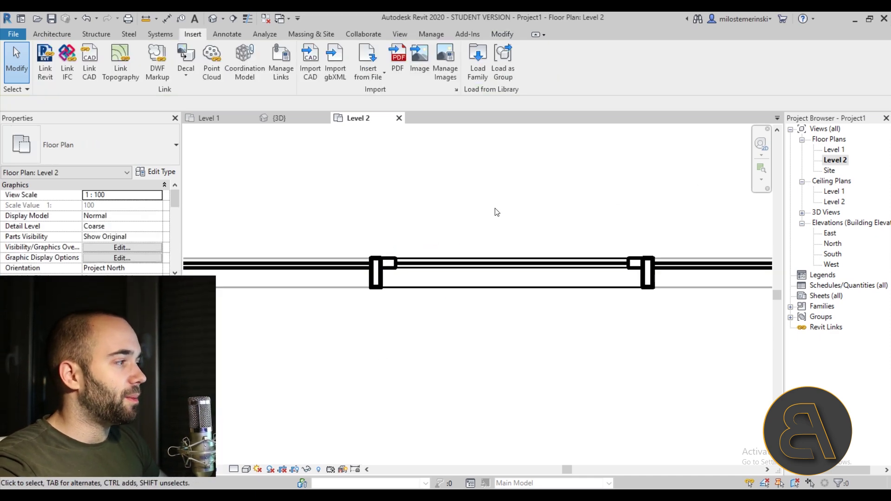